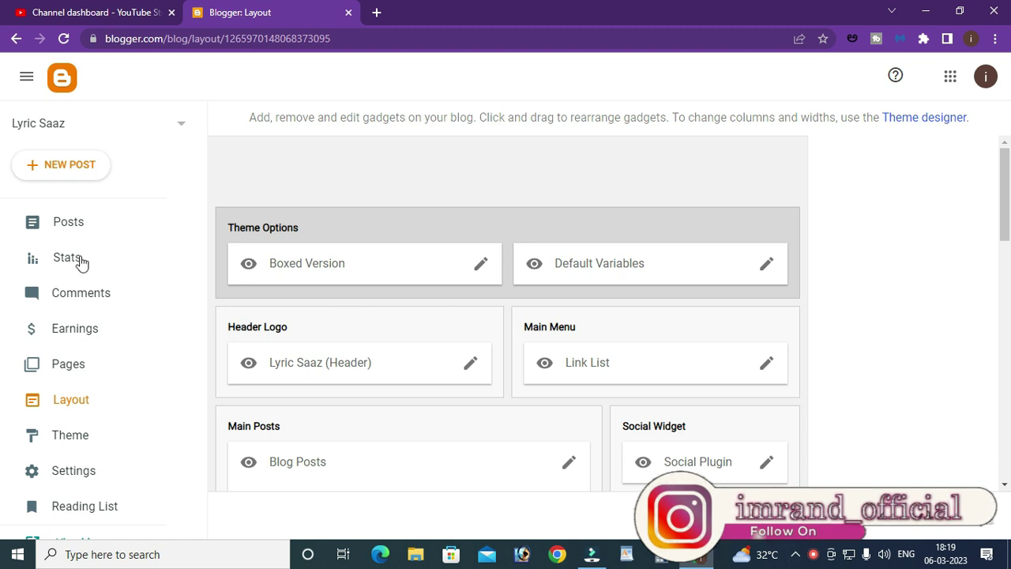
scroll(88, 332, down, 2)
scroll(85, 351, up, 2)
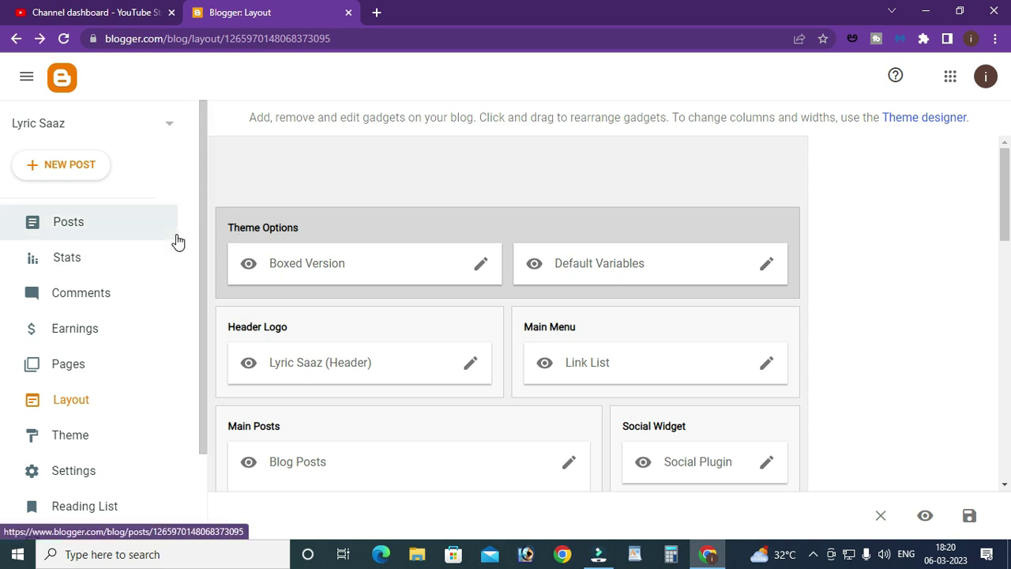
click(133, 232)
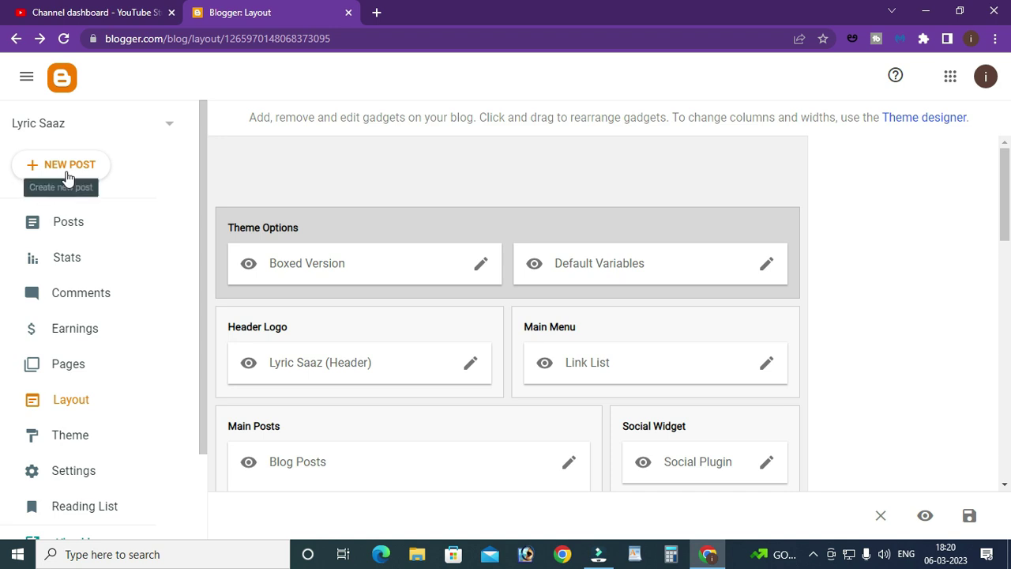
Open the live Lyric Saaz blog and look over its home page from header to footer.
scroll(109, 273, down, 3)
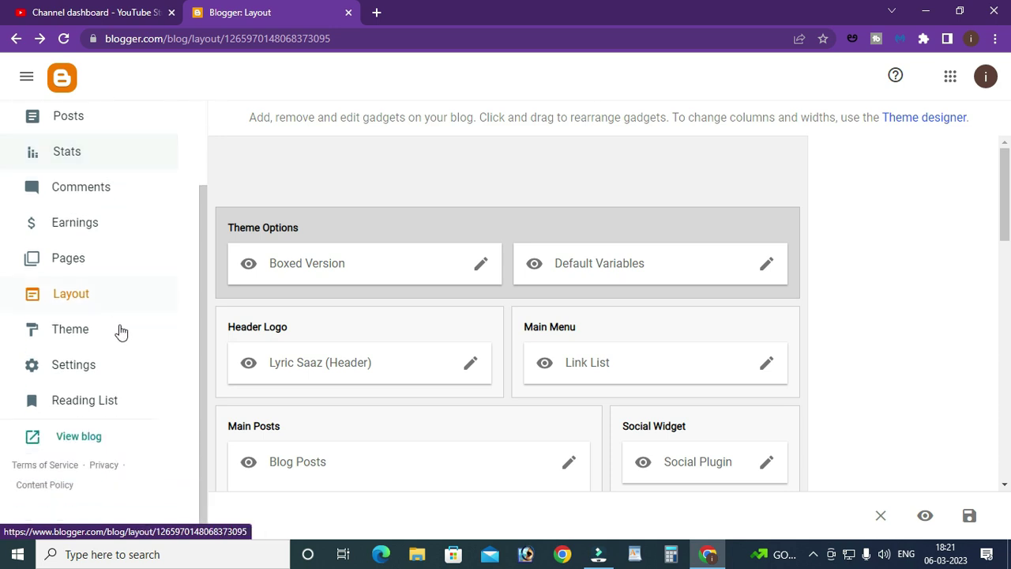
click(69, 436)
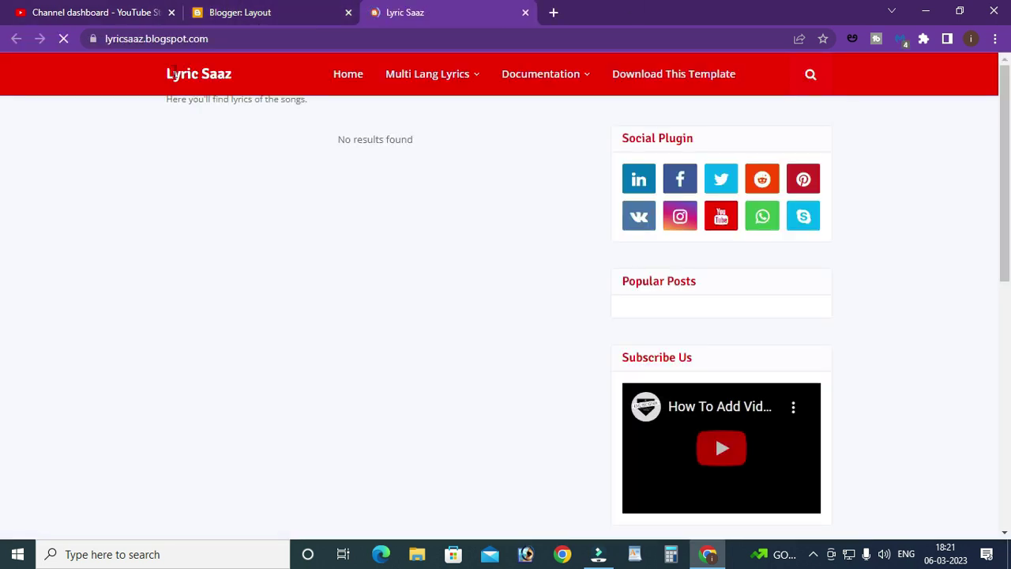
scroll(372, 314, down, 5)
scroll(302, 293, down, 2)
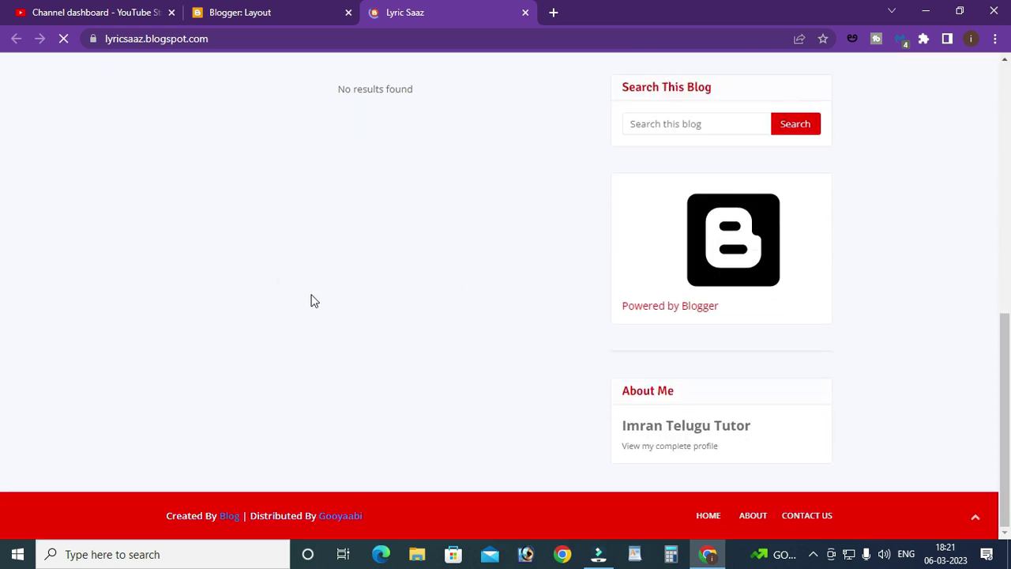
scroll(313, 300, up, 10)
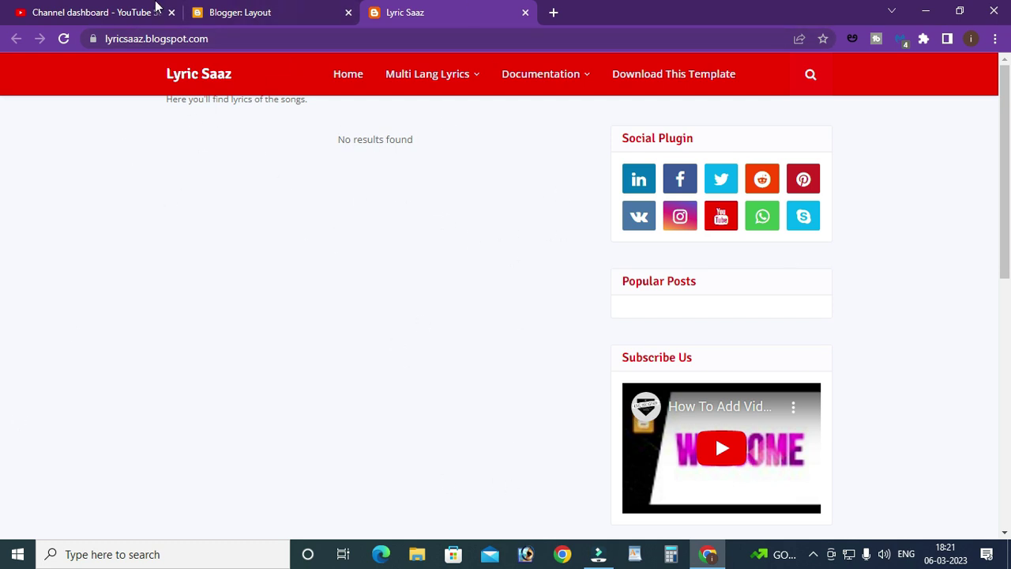
Return to the Blogger dashboard and create a new blog post.
click(230, 10)
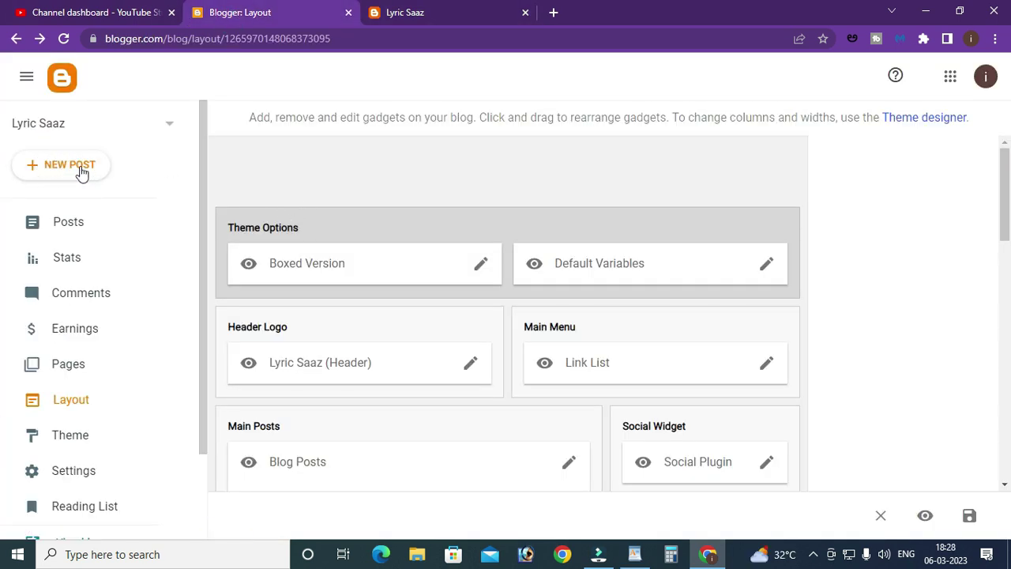
click(89, 170)
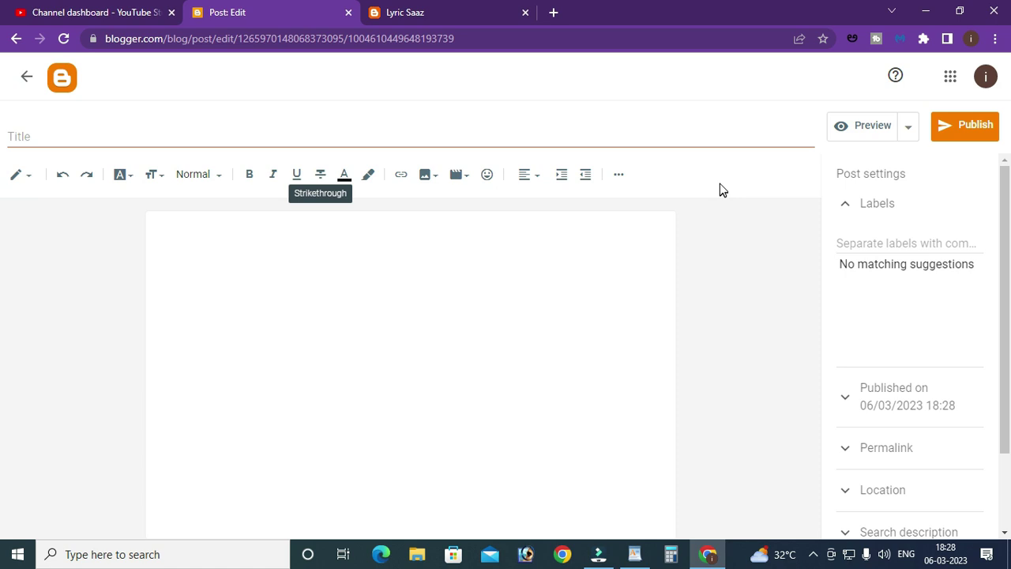
Show the empty post in HTML view, and return to Compose view with the cursor in the body.
click(31, 180)
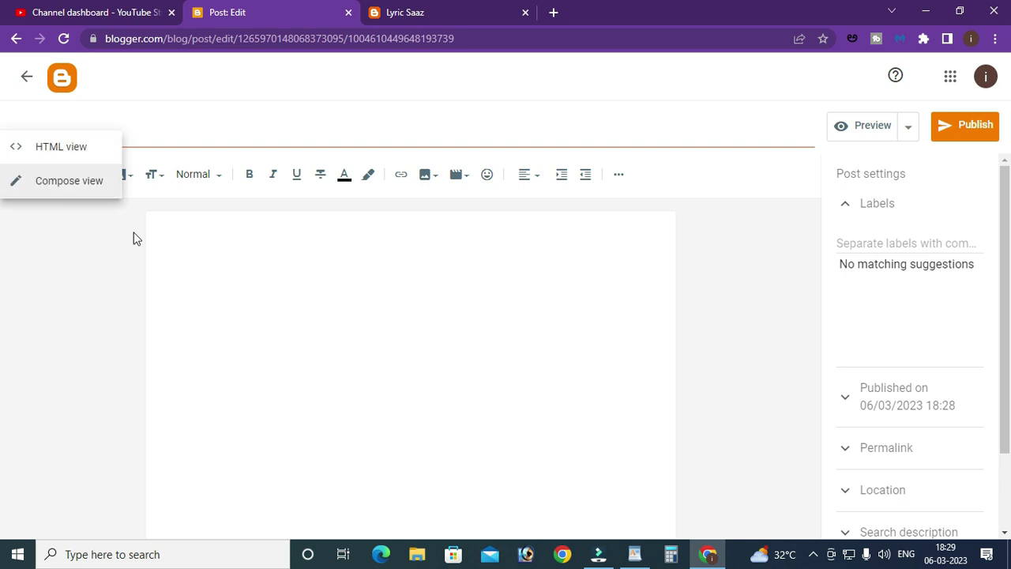
click(111, 230)
click(23, 175)
click(55, 146)
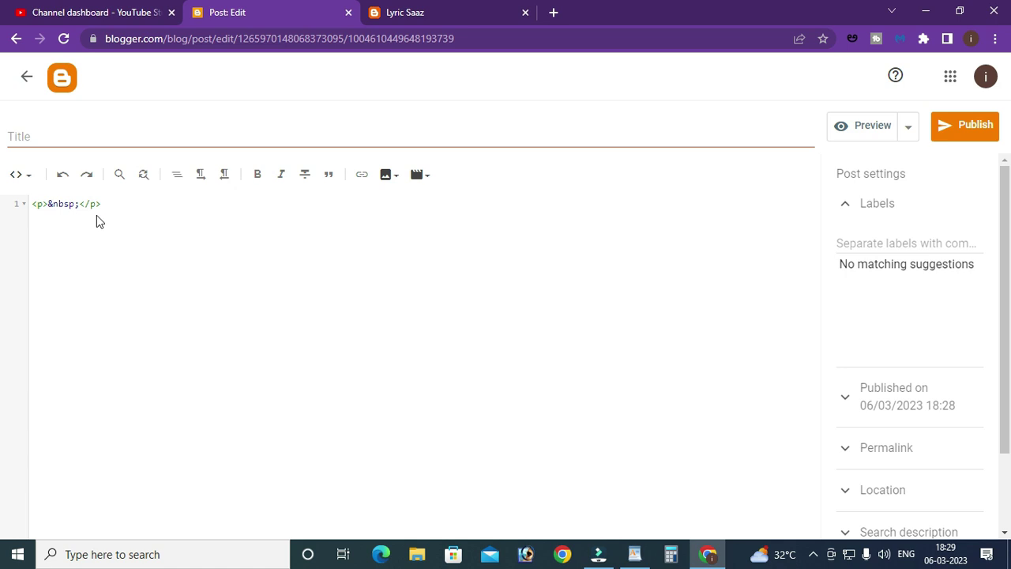
click(135, 203)
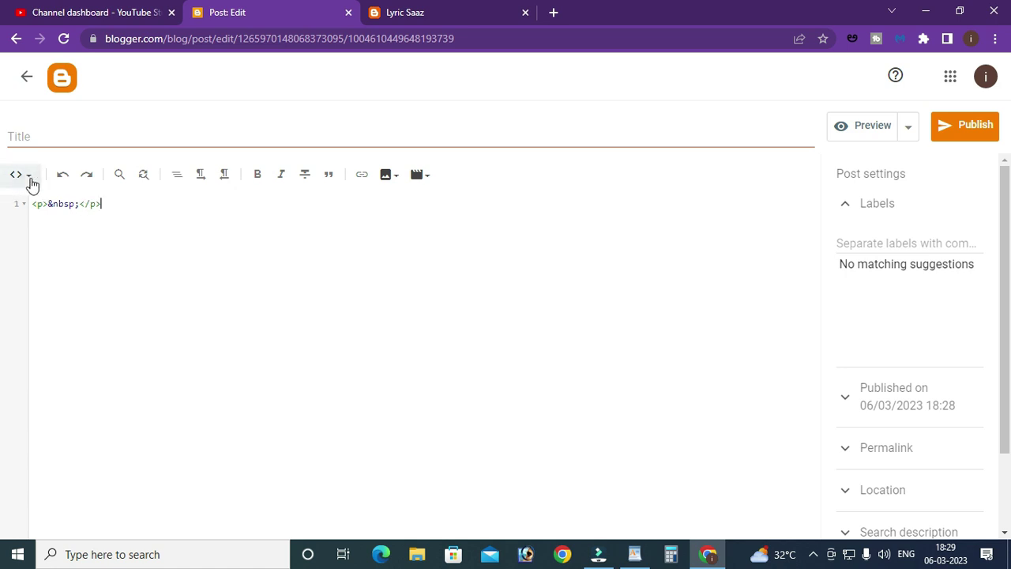
click(28, 180)
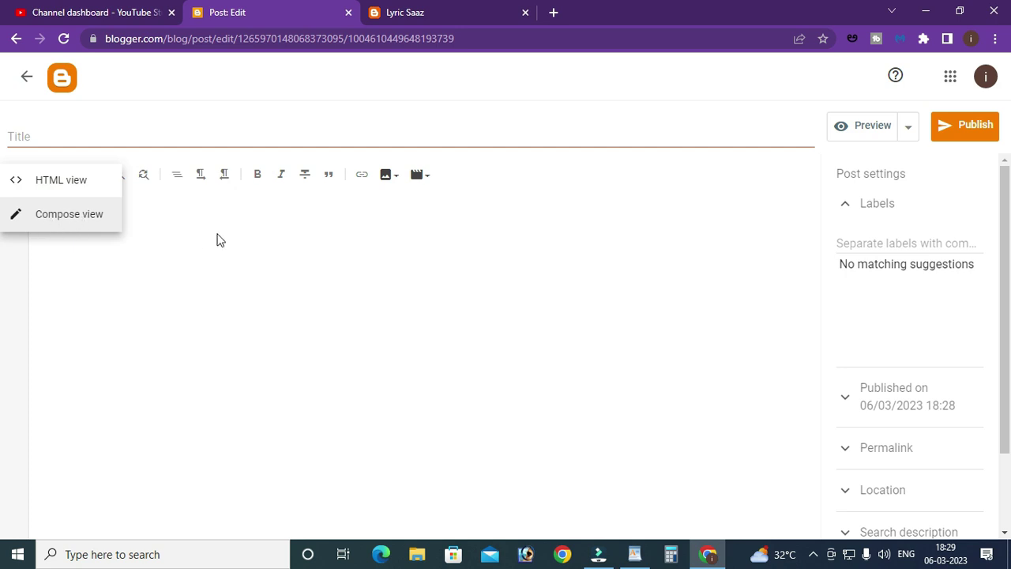
click(69, 215)
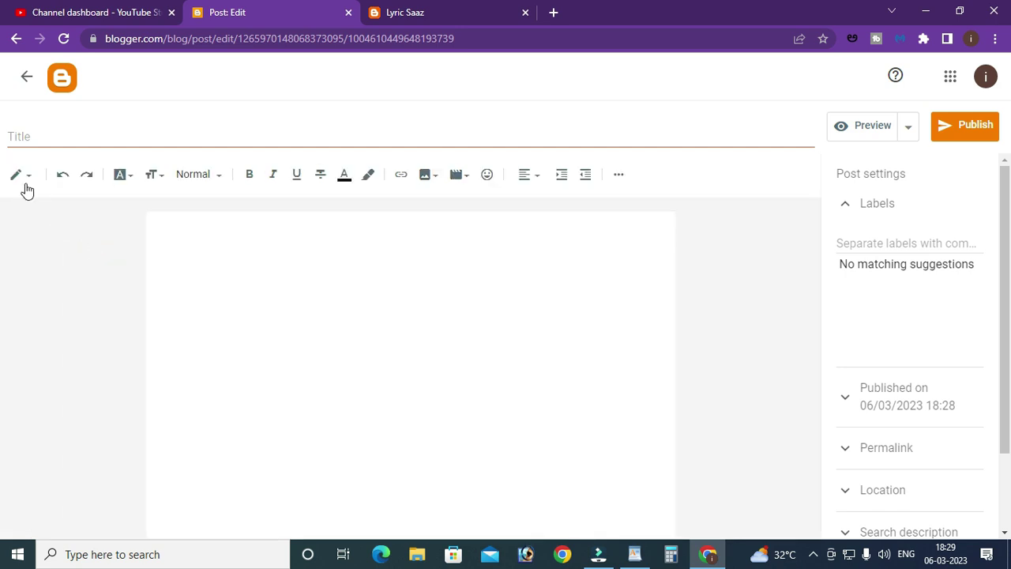
click(203, 245)
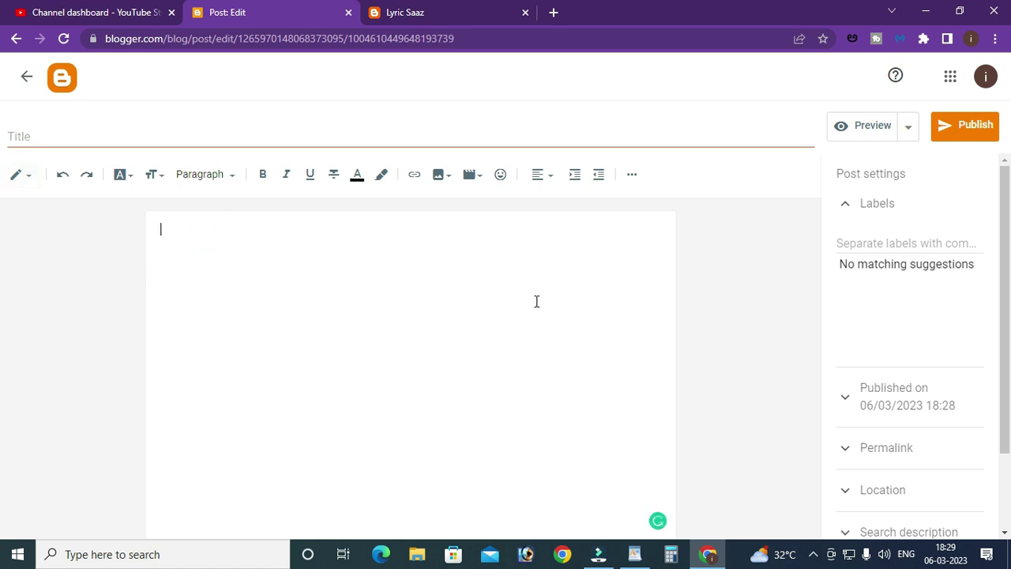
Try out undo and redo on the sample text "gfhfghjgf" in the post body.
click(82, 136)
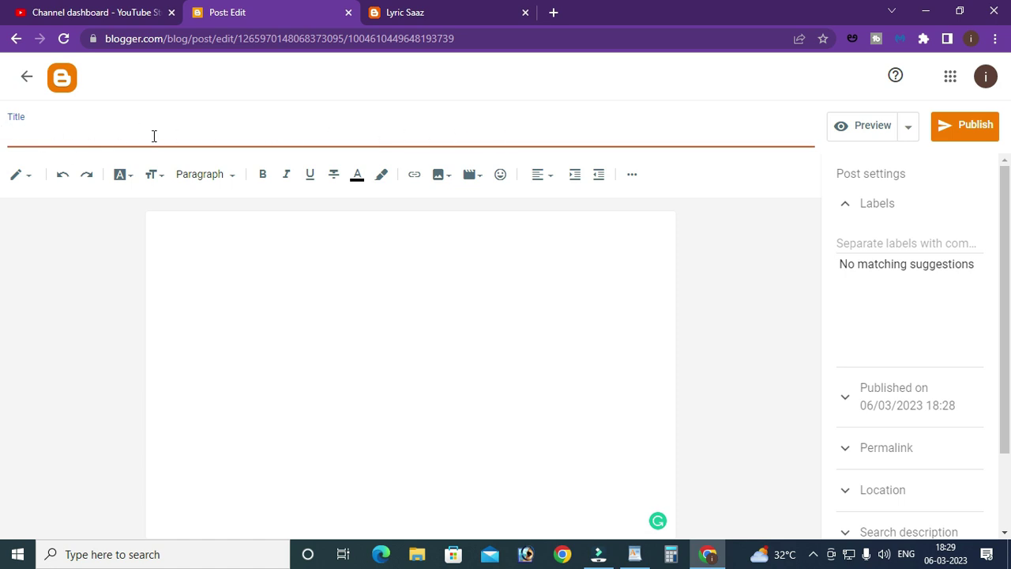
click(62, 177)
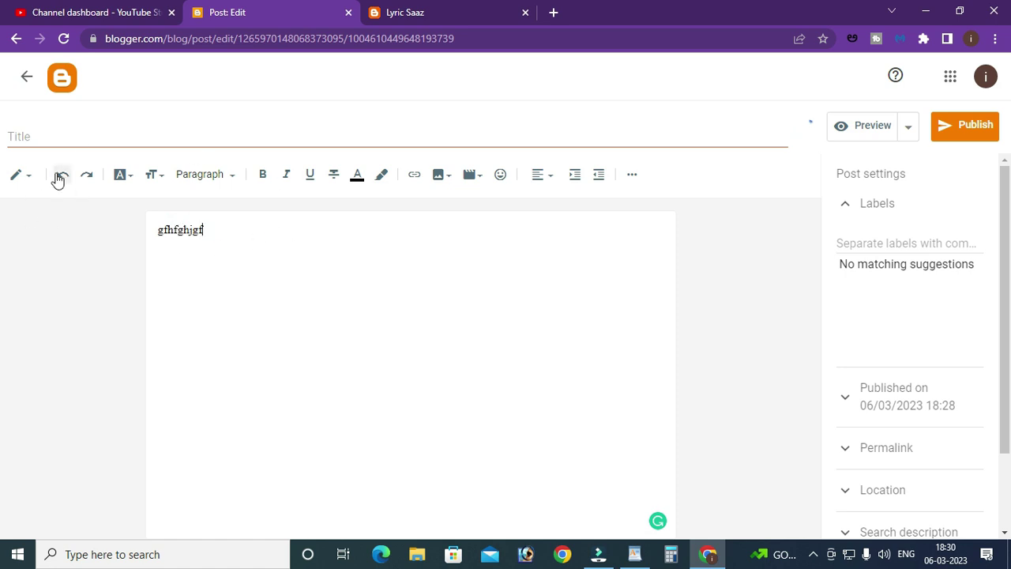
click(69, 175)
click(63, 178)
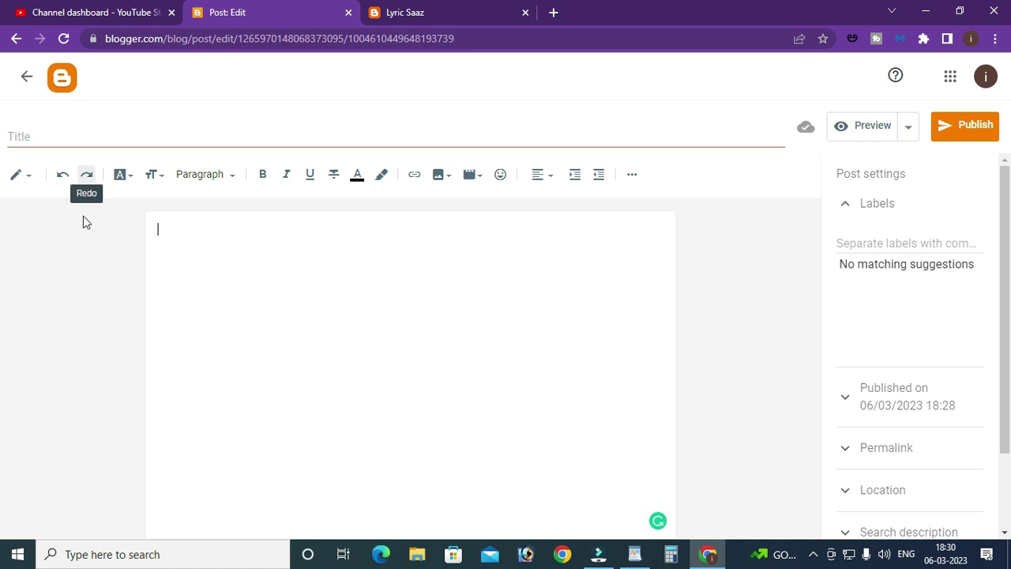
click(86, 176)
Replace the sample text in the post body with a first name and set its font to Georgia.
double_click(222, 226)
key(BackSpace)
drag(198, 230, 150, 222)
click(133, 177)
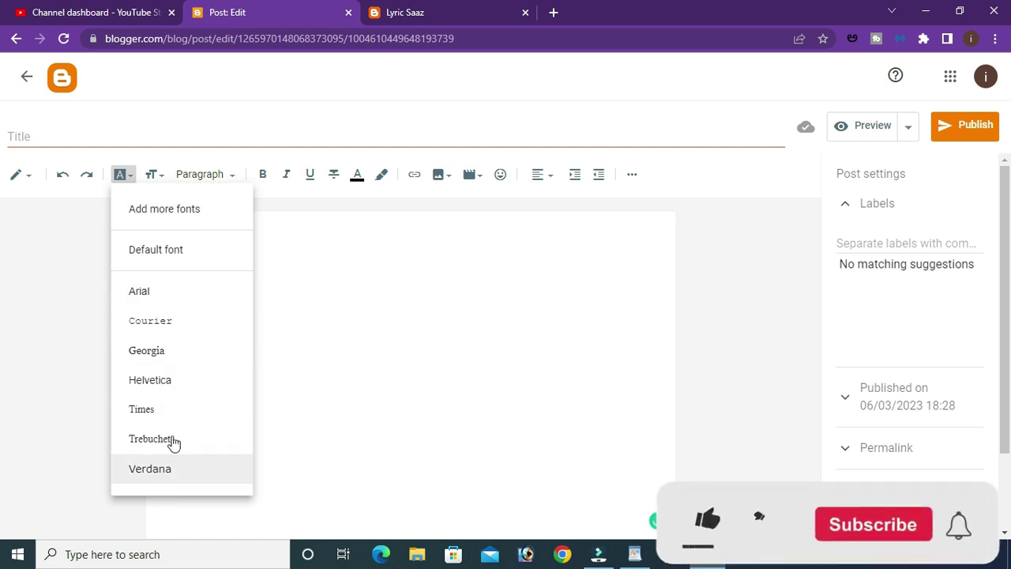
click(162, 353)
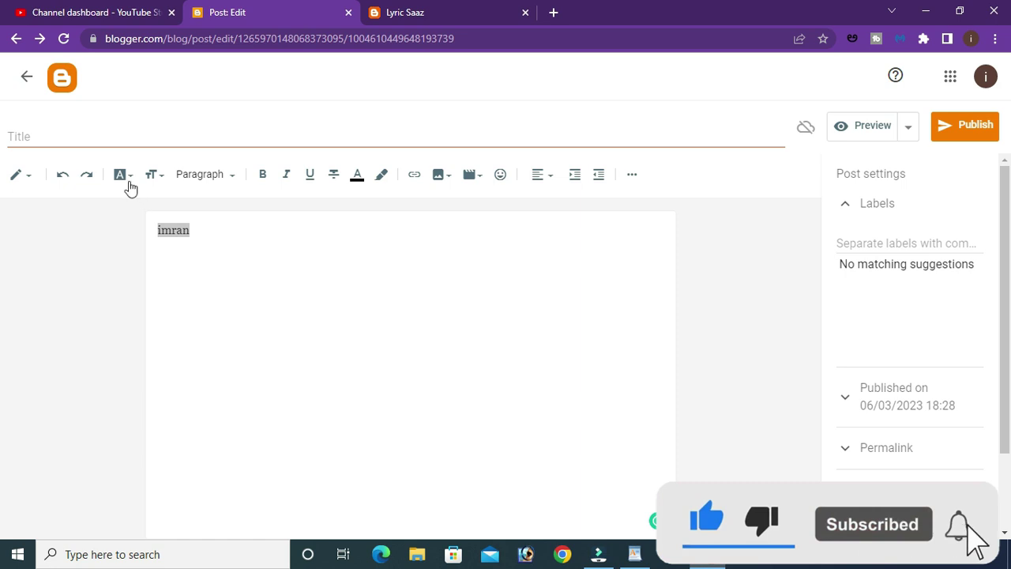
Change the font of the name in the post body to Verdana.
click(195, 233)
drag(195, 233, 146, 234)
click(120, 174)
click(166, 468)
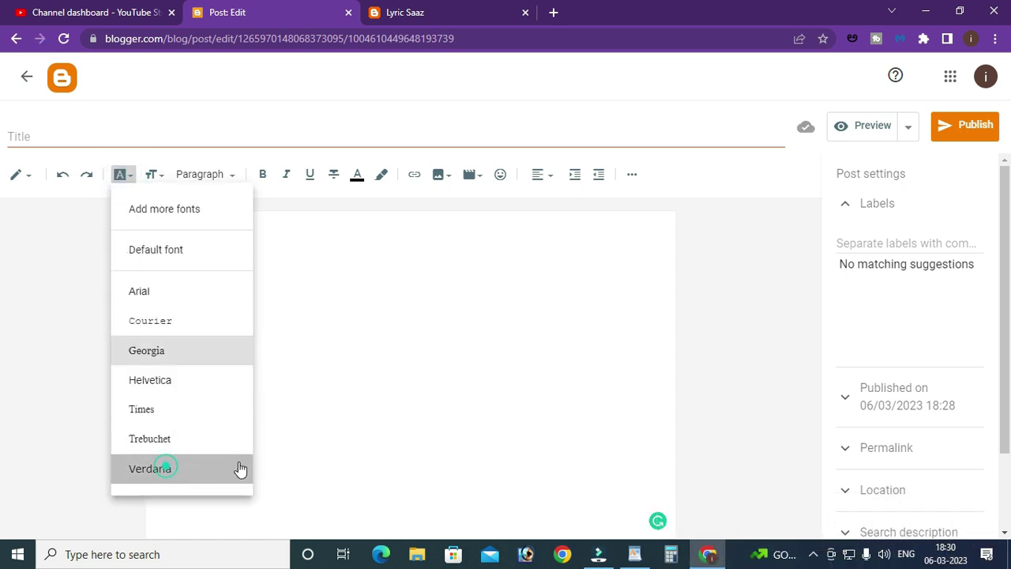
click(292, 257)
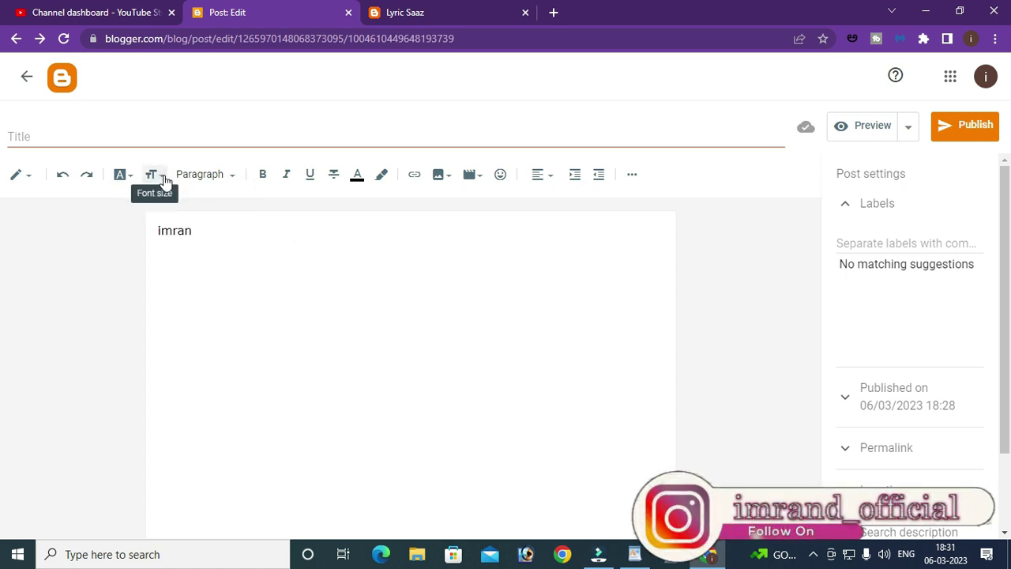
Try the Large and Largest font sizes on the name in the post body, and settle on Medium.
drag(197, 230, 131, 234)
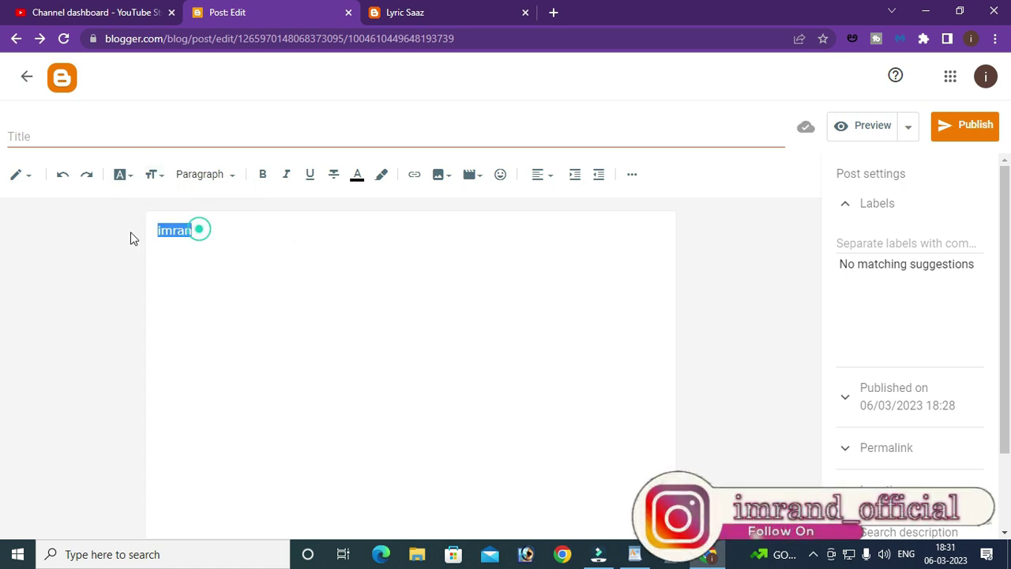
click(153, 175)
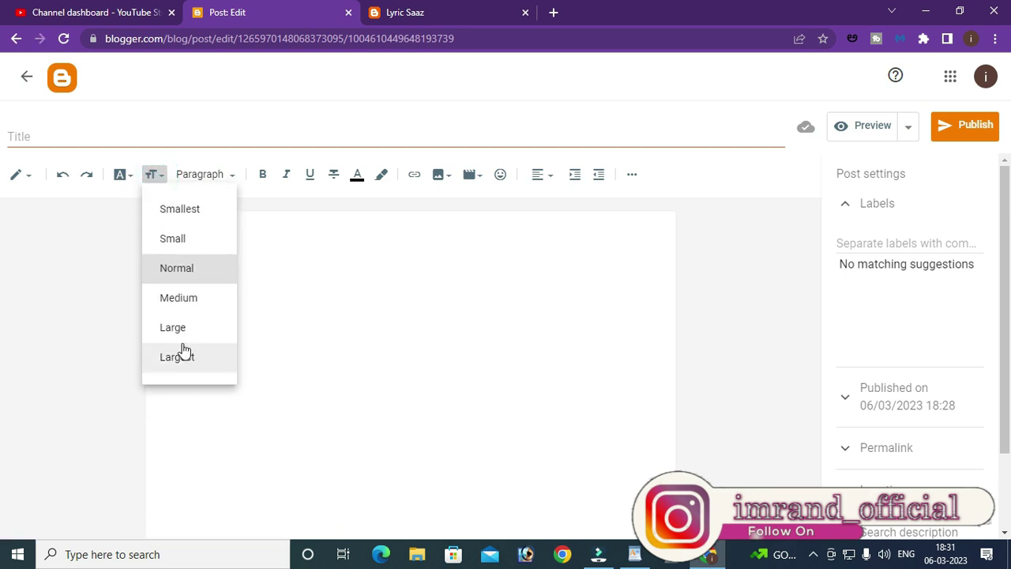
click(180, 327)
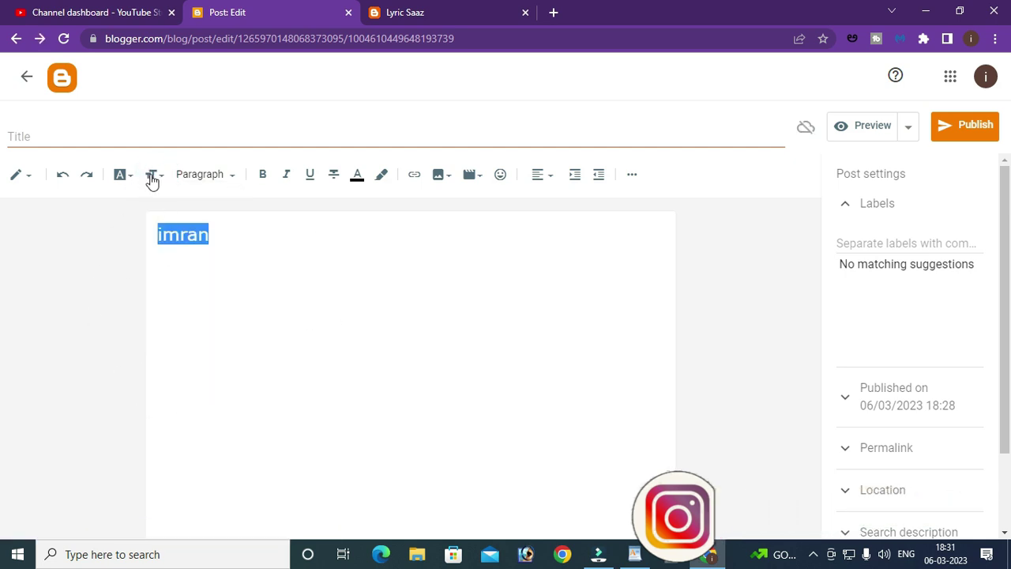
click(152, 174)
click(181, 355)
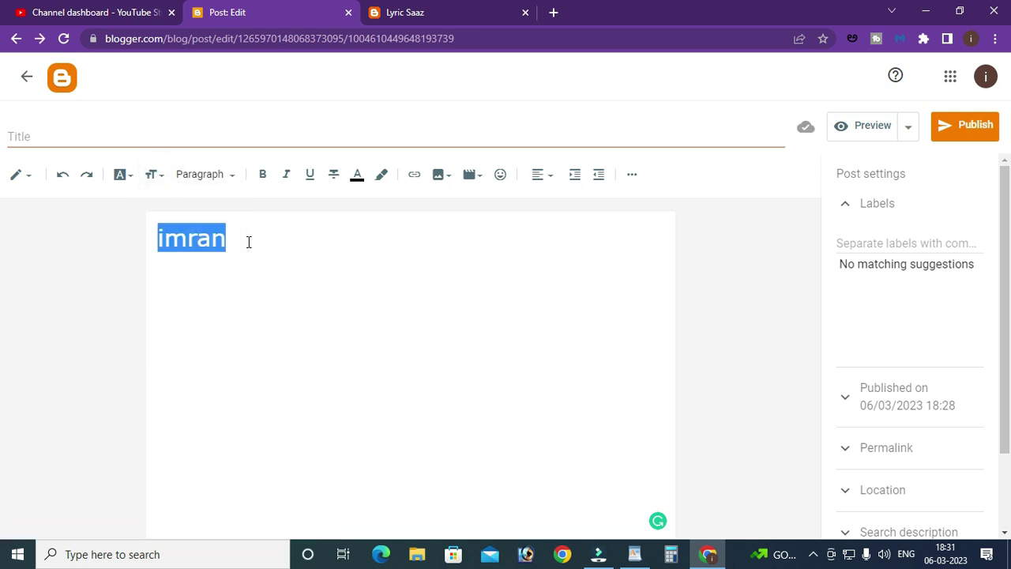
click(152, 175)
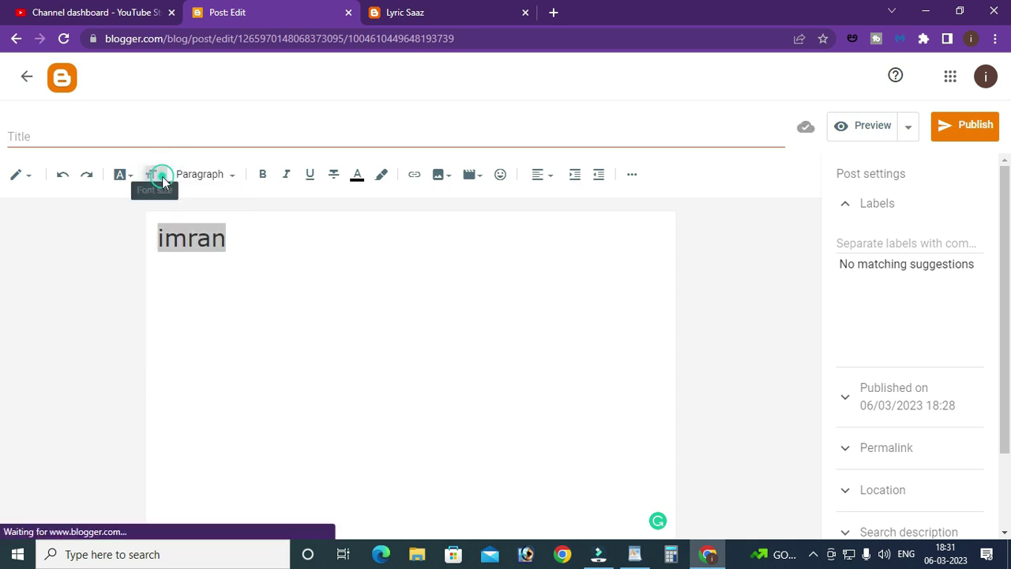
click(193, 266)
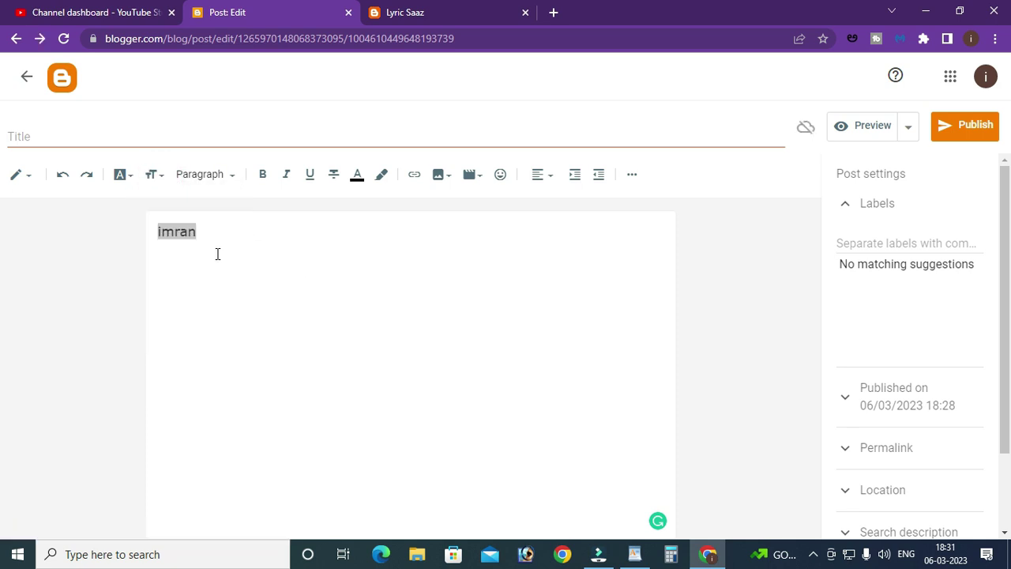
click(234, 180)
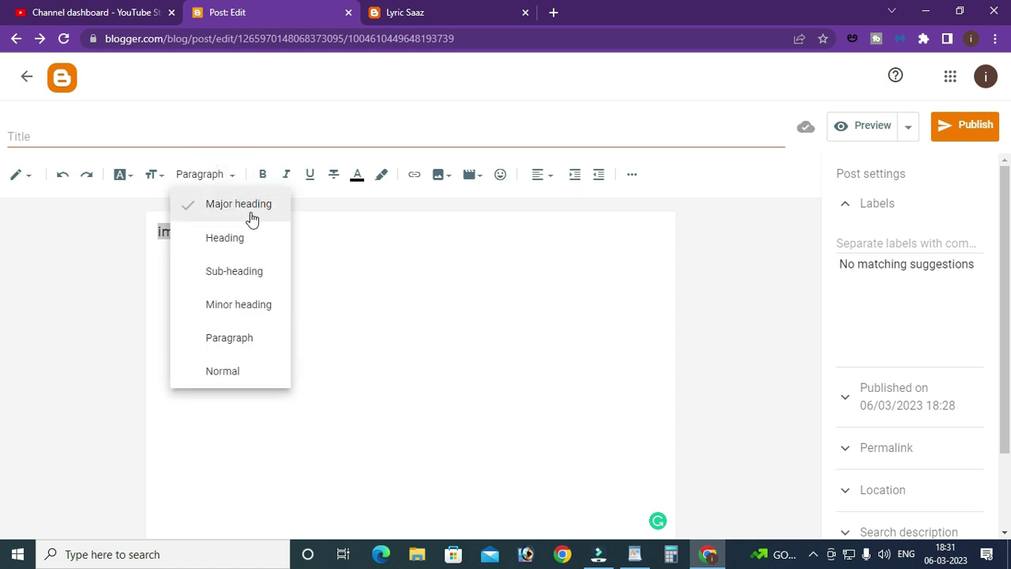
click(150, 245)
click(61, 131)
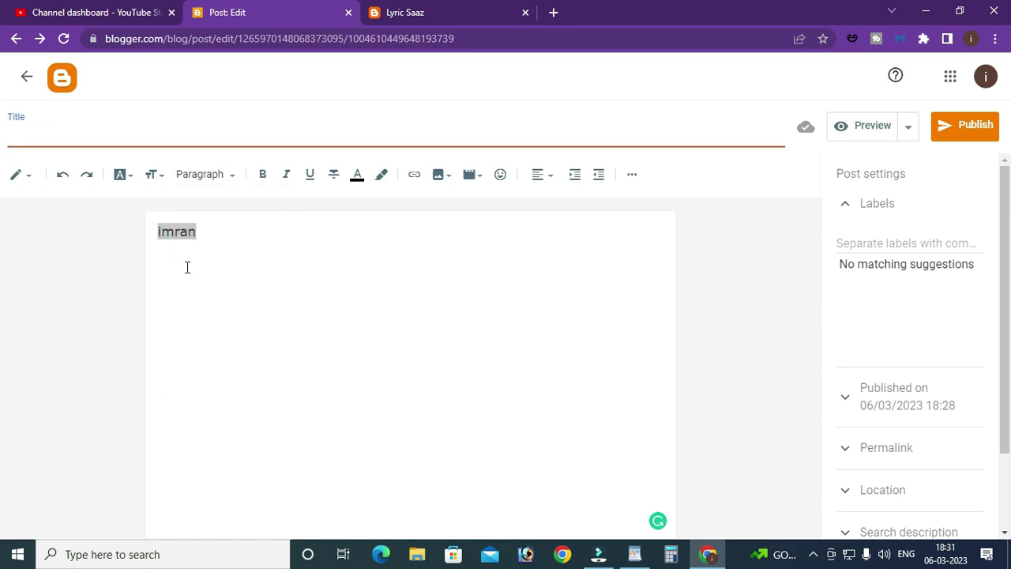
click(215, 237)
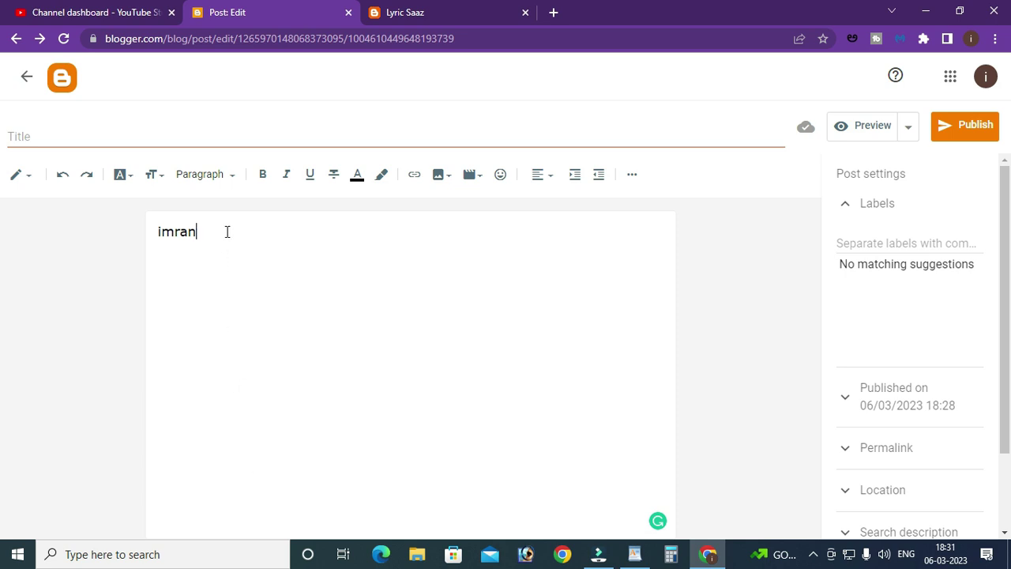
double_click(194, 239)
click(250, 255)
Try the Major heading and Heading styles on the name in the post body.
drag(198, 230, 86, 235)
click(202, 174)
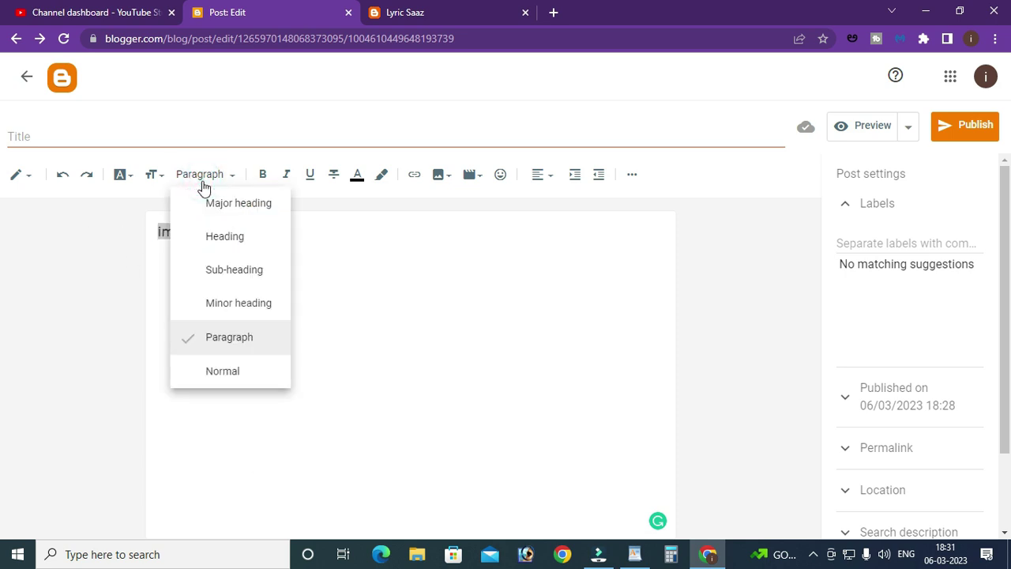
click(225, 204)
click(273, 205)
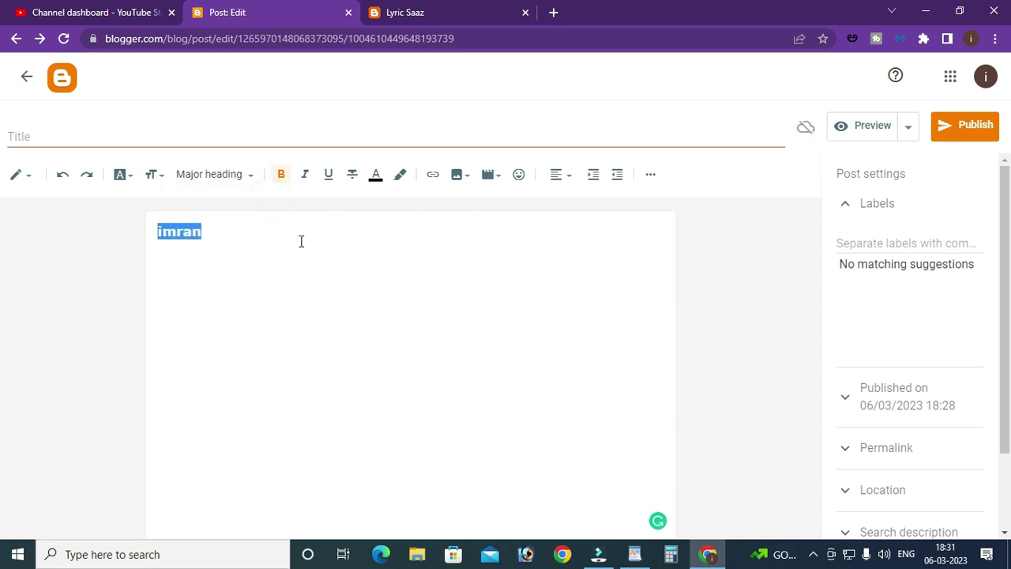
click(241, 178)
click(254, 235)
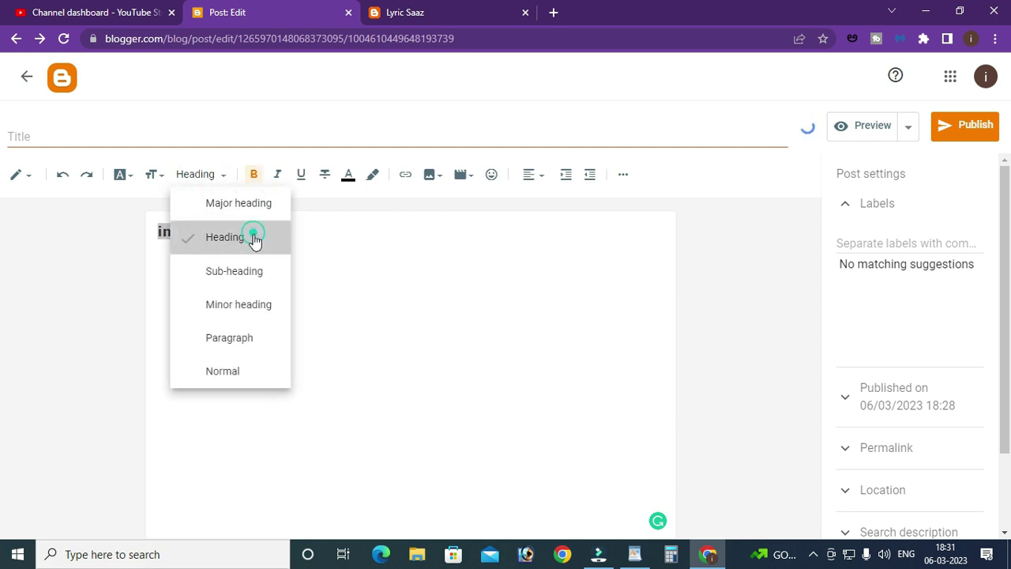
Set the paragraph style of the name in the post body to Sub-heading.
click(230, 175)
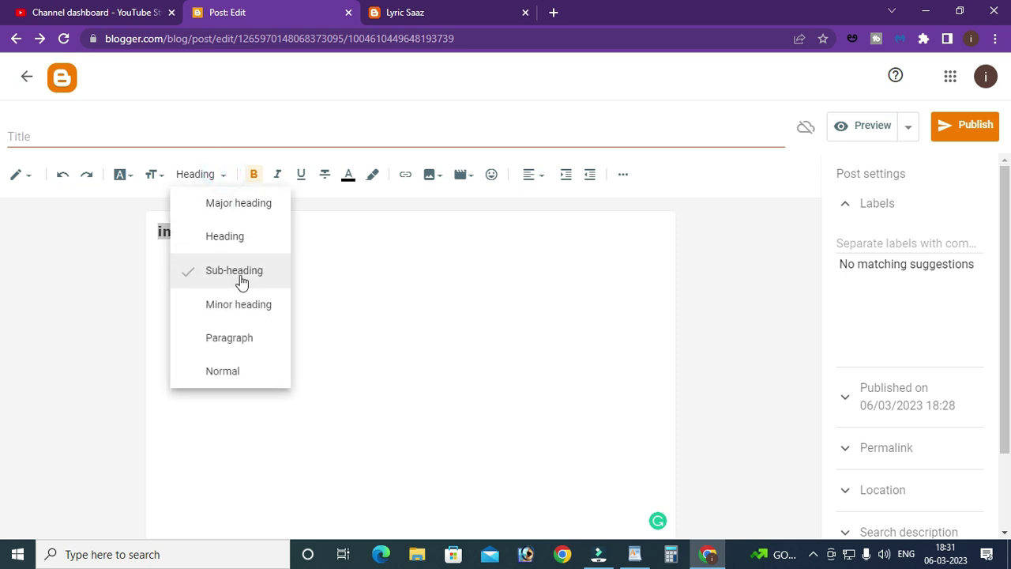
click(242, 279)
click(220, 233)
double_click(217, 235)
click(246, 237)
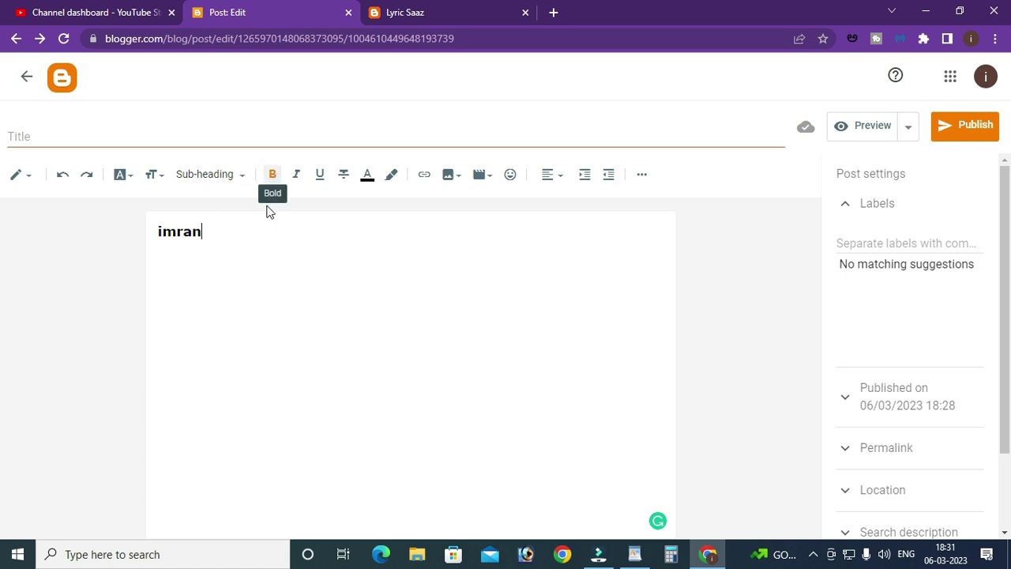
Toggle bold off and back on for the name in the post body.
drag(223, 235, 109, 229)
click(218, 234)
double_click(213, 233)
click(273, 175)
click(273, 176)
click(219, 230)
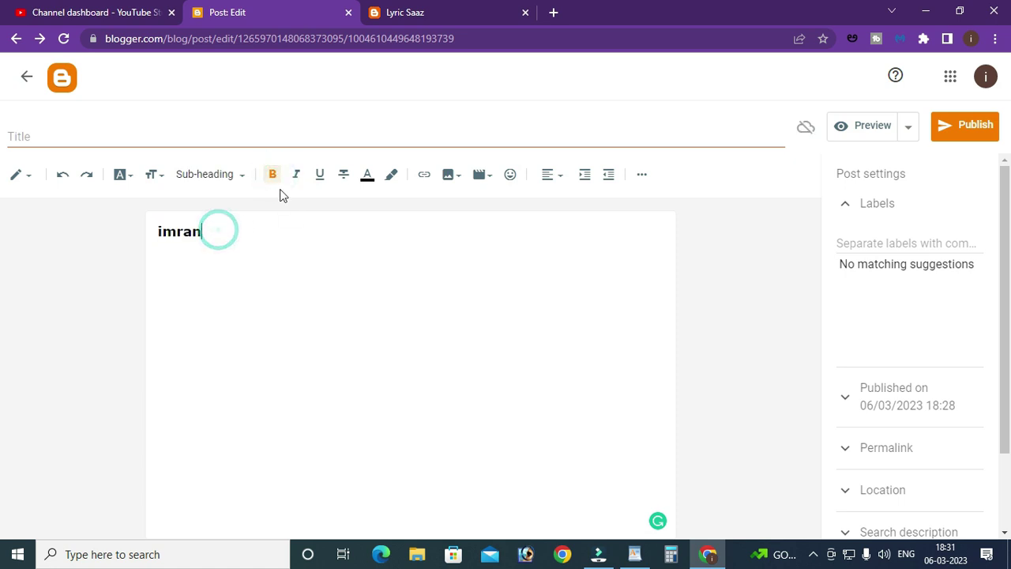
Italicize the name in the post body and try underlining it.
double_click(217, 231)
click(297, 175)
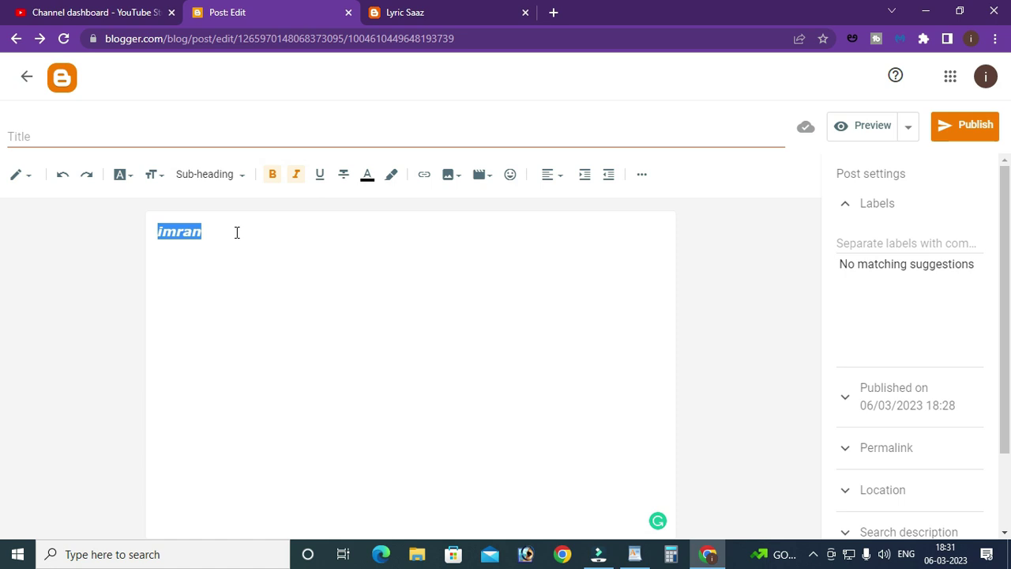
click(319, 177)
click(319, 177)
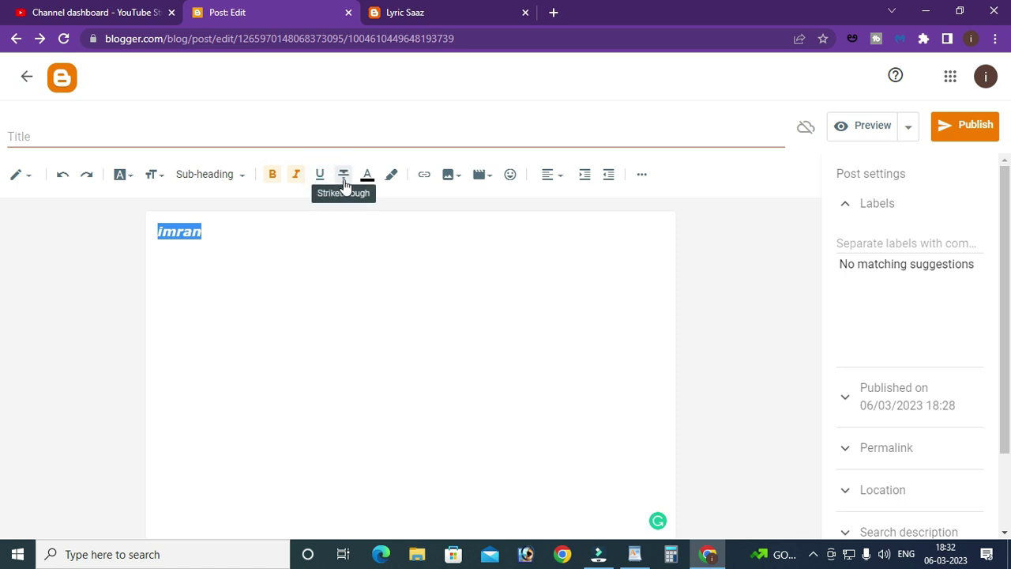
Try strikethrough on the name in the post body and remove it again.
click(343, 176)
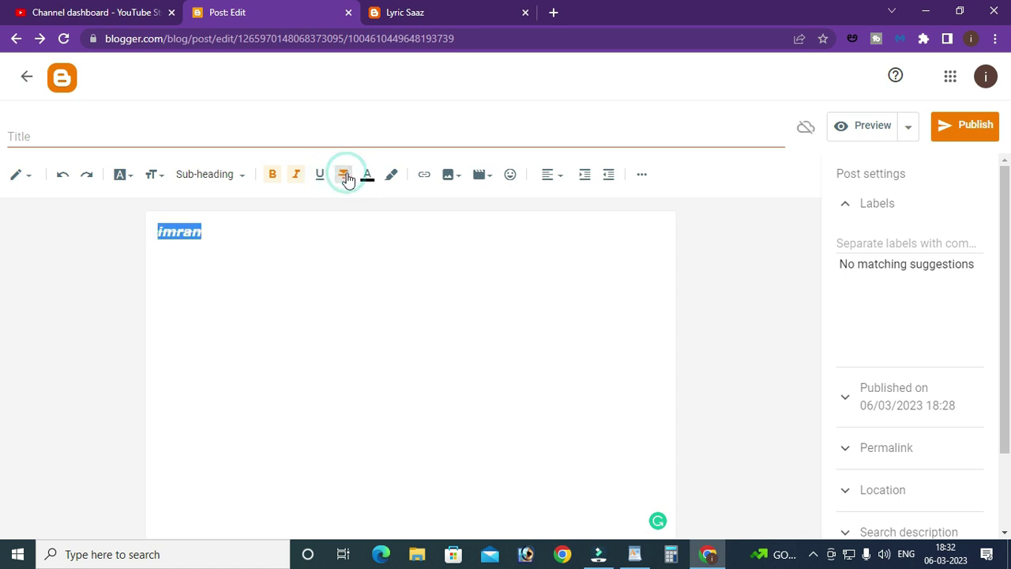
click(232, 235)
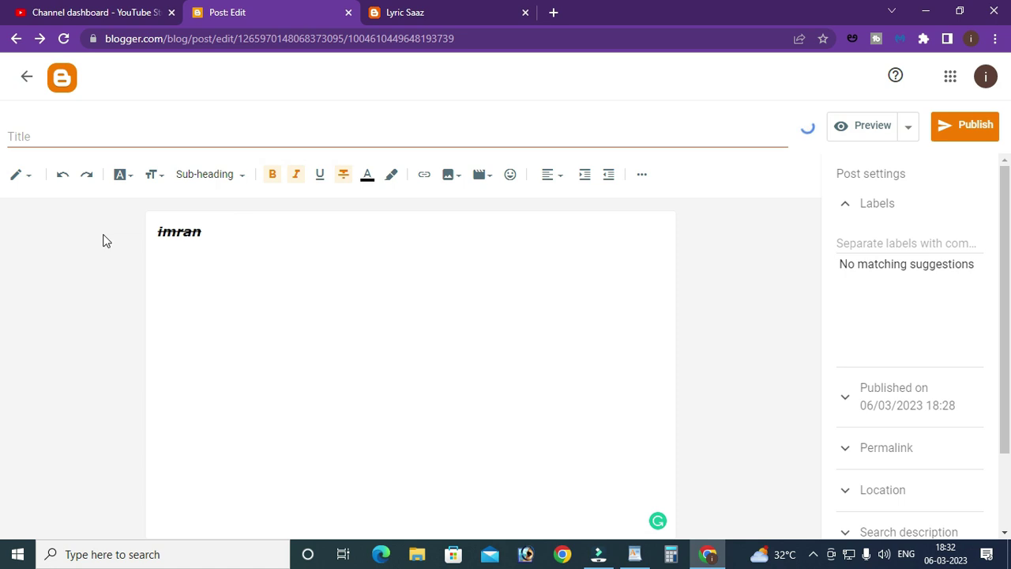
double_click(217, 235)
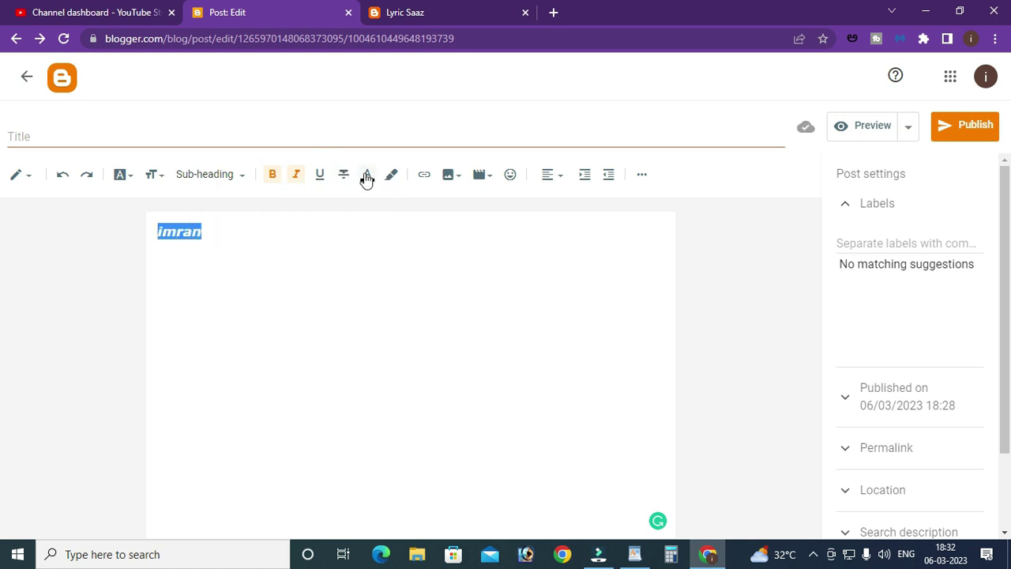
Change the text colour of the name in the post body to dark red.
click(367, 174)
click(410, 319)
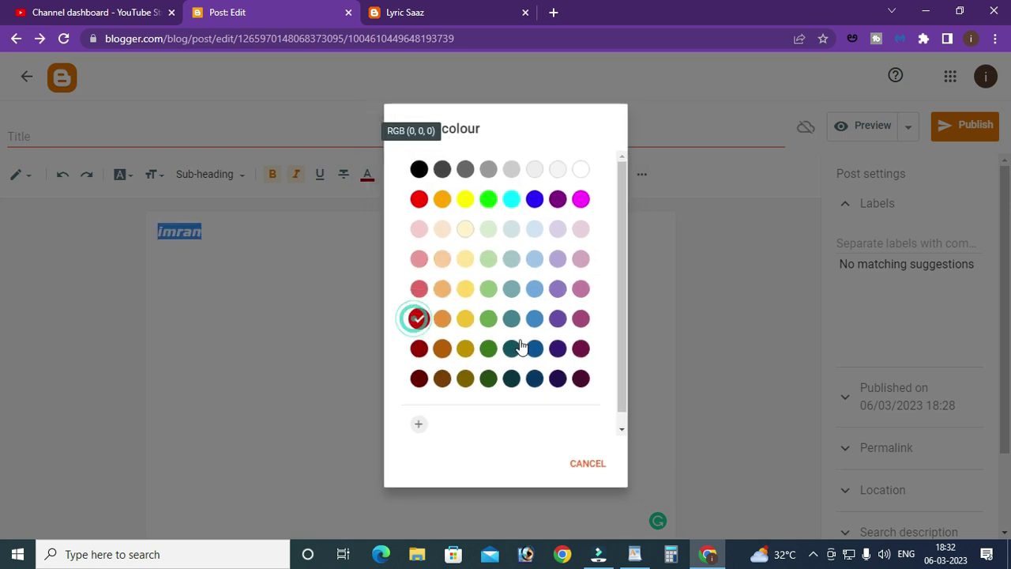
click(223, 253)
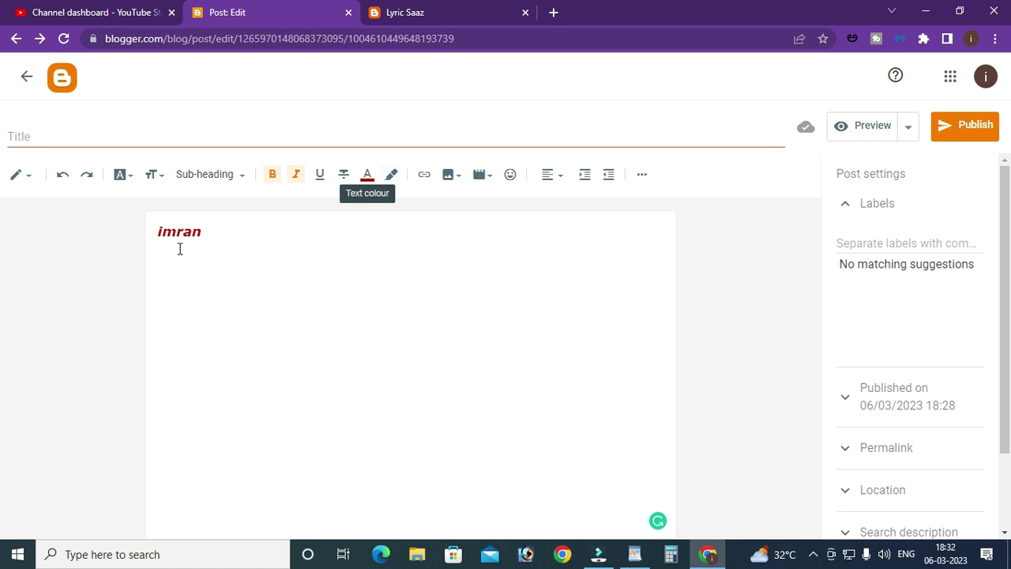
Apply a cyan highlight colour to the name in the post body.
drag(211, 230, 79, 234)
click(386, 176)
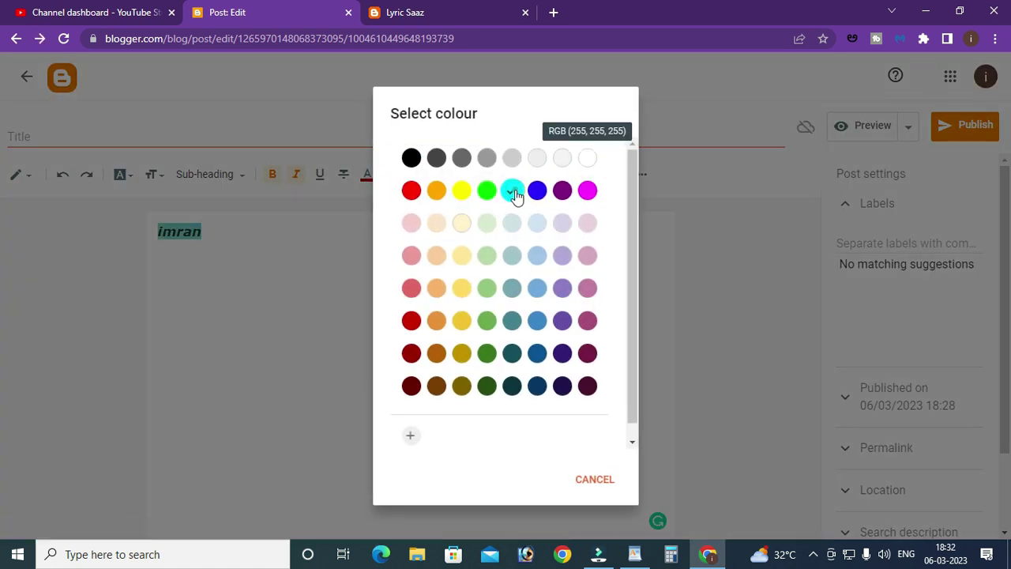
click(512, 192)
click(240, 241)
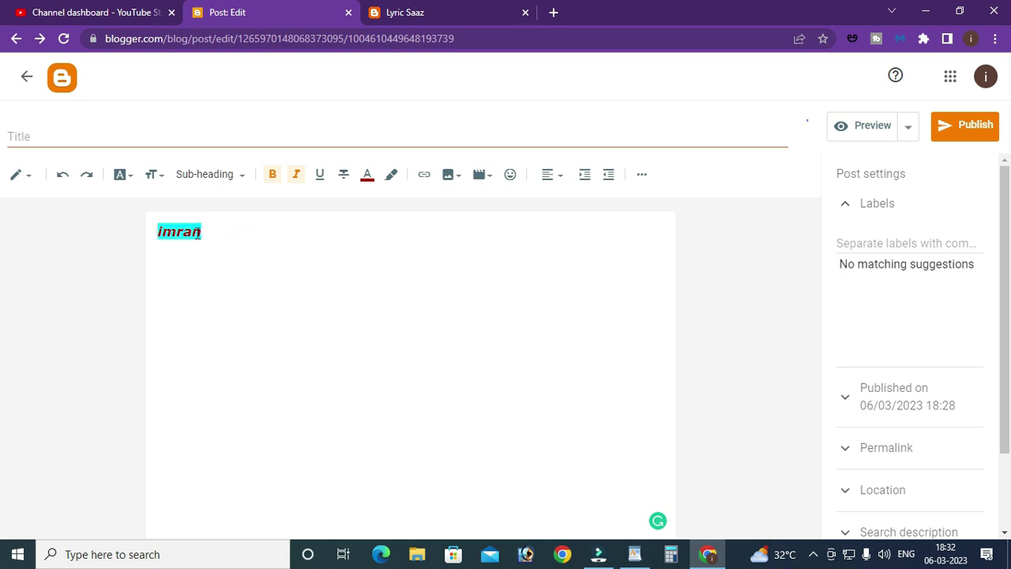
Remove the cyan highlight from the name in the post body.
drag(210, 228, 72, 225)
click(229, 226)
drag(210, 233, 120, 237)
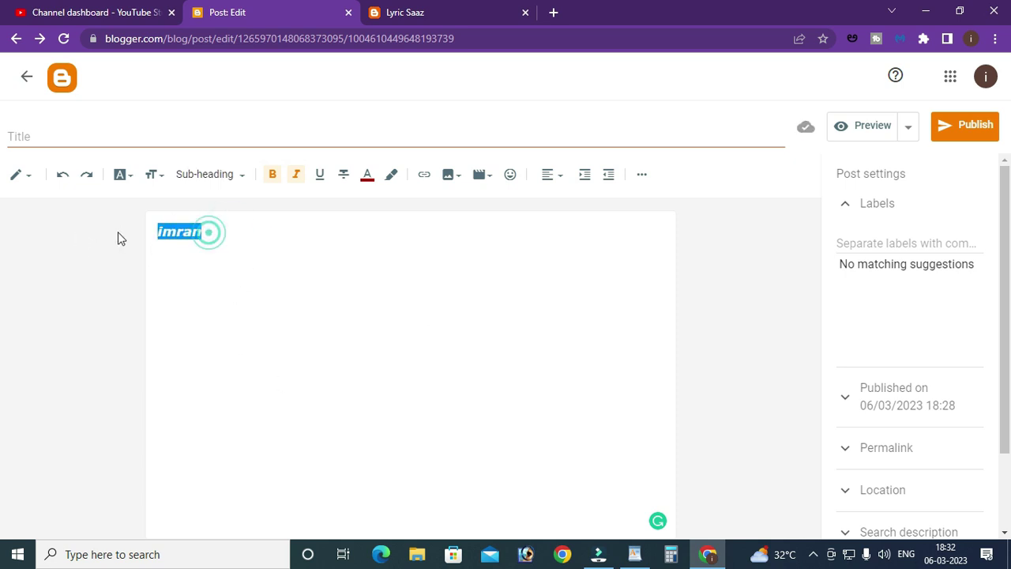
click(213, 220)
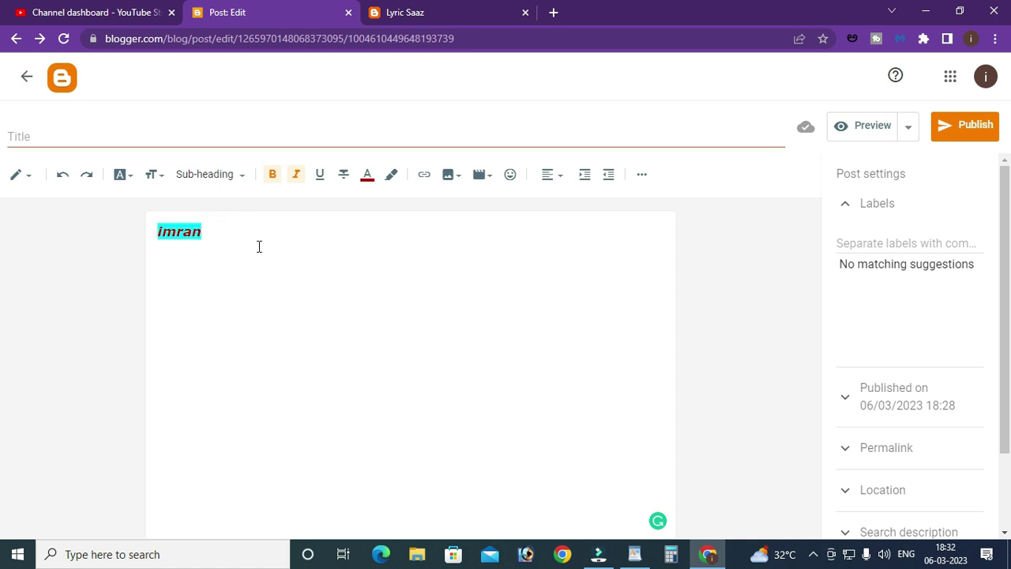
double_click(212, 234)
click(263, 244)
double_click(222, 235)
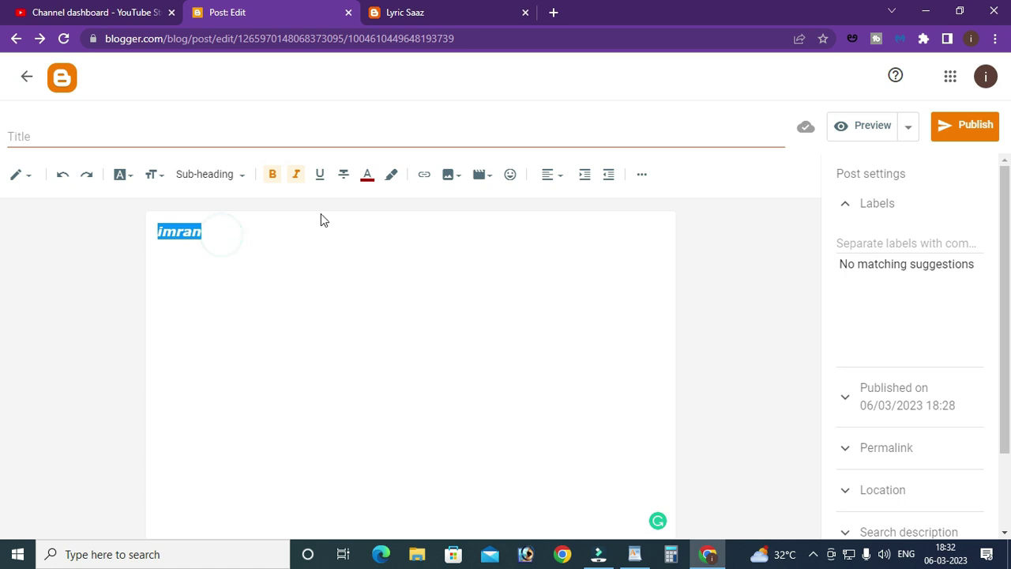
click(387, 176)
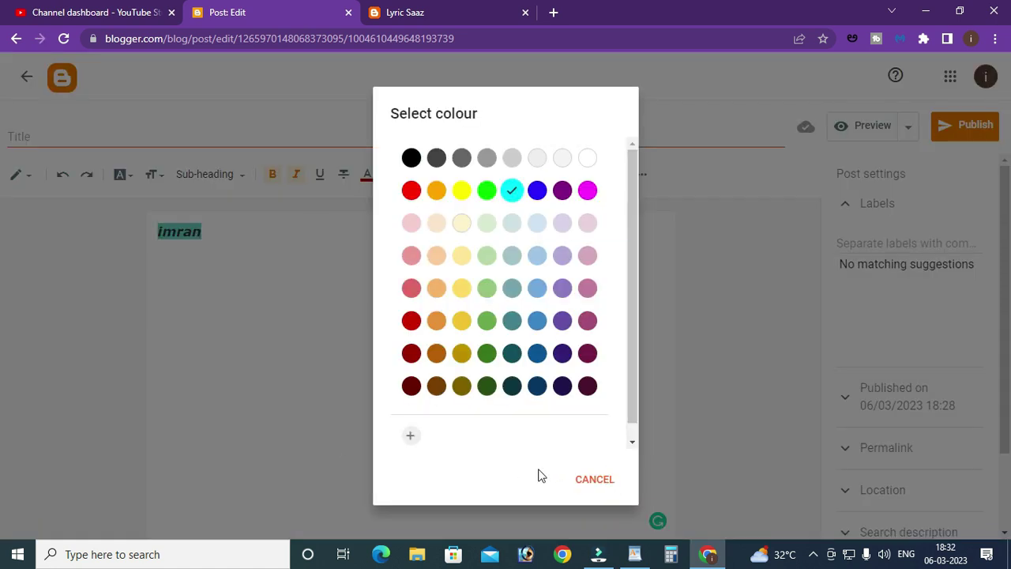
click(590, 475)
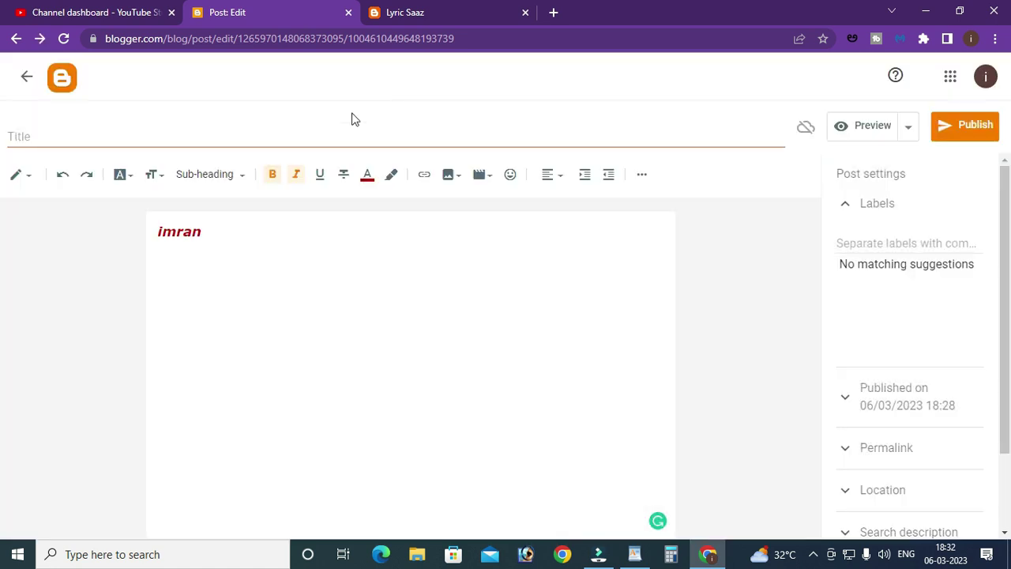
click(424, 175)
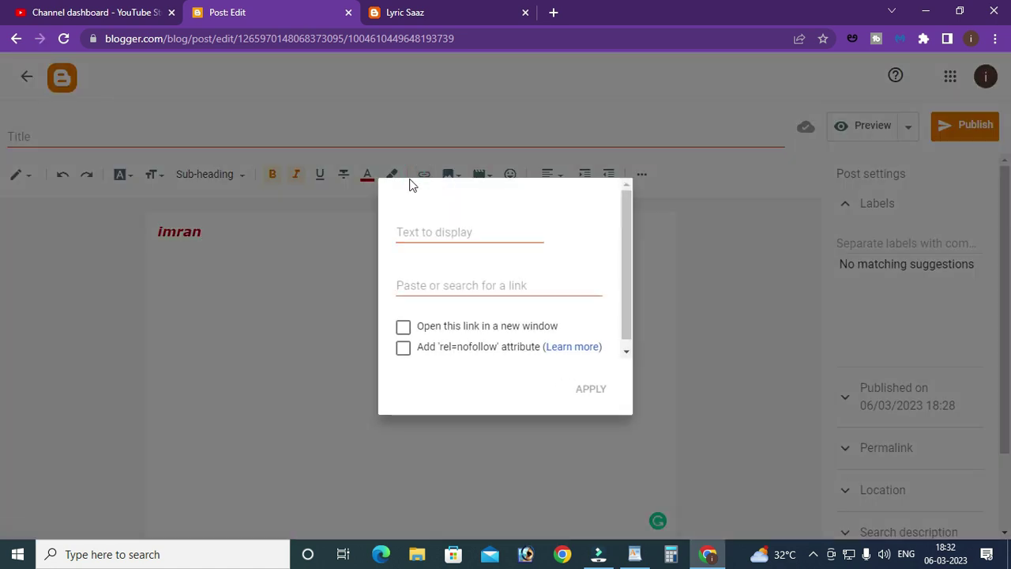
click(312, 255)
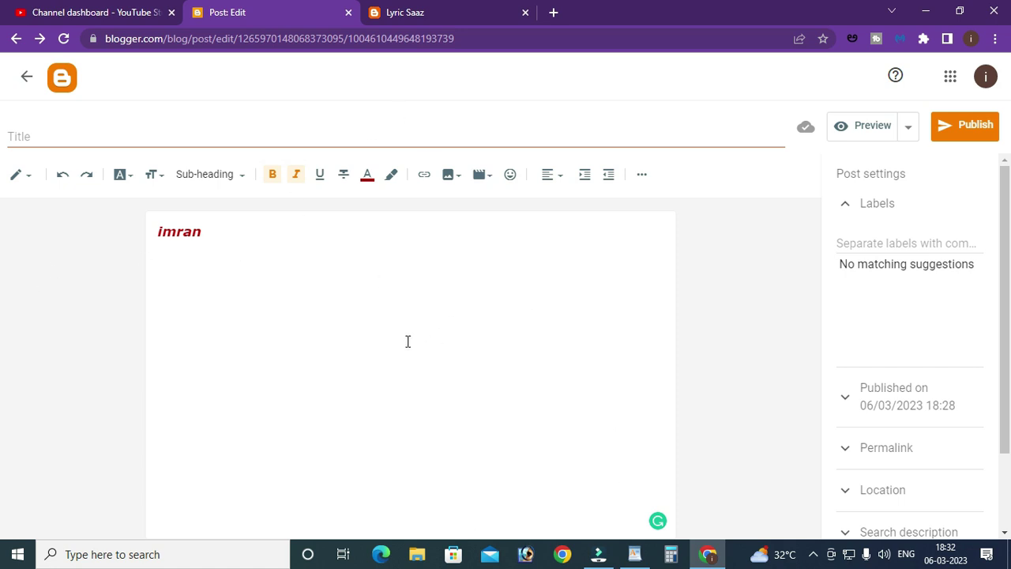
double_click(216, 233)
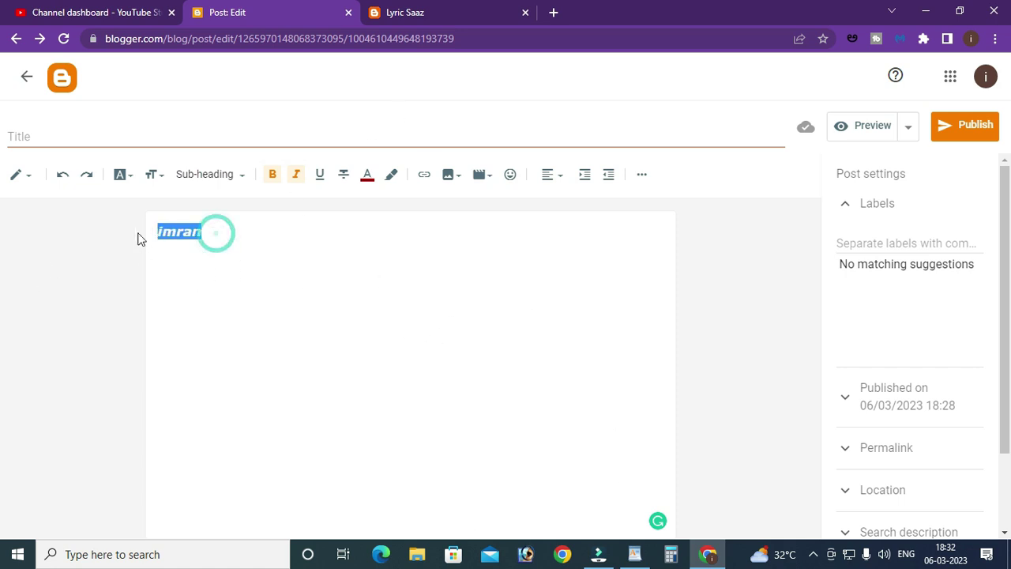
click(292, 220)
click(215, 233)
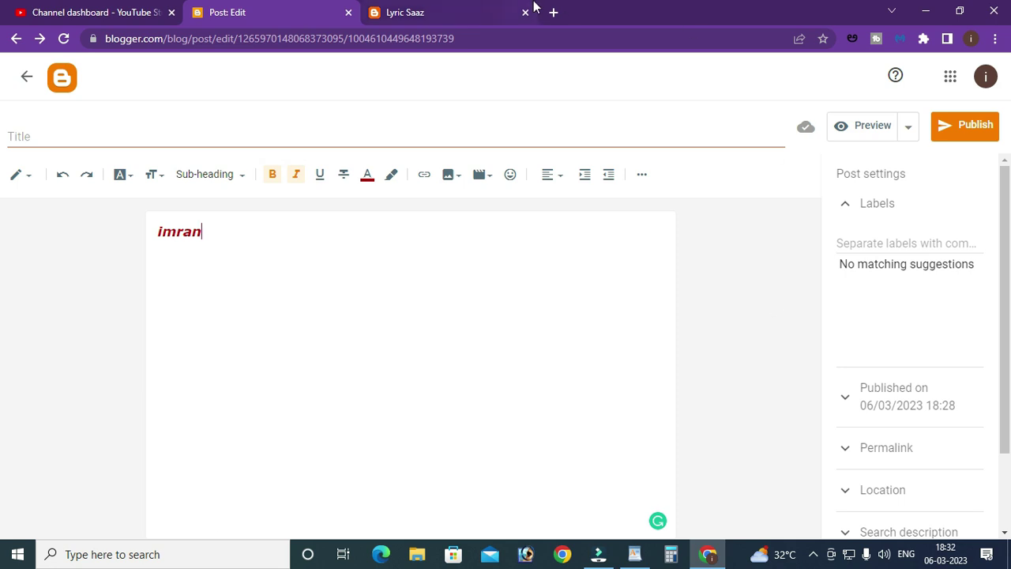
double_click(215, 233)
Add the filler text "egh dfgr trhjghht e nhe" after the name in the post body.
click(211, 235)
double_click(224, 230)
click(223, 229)
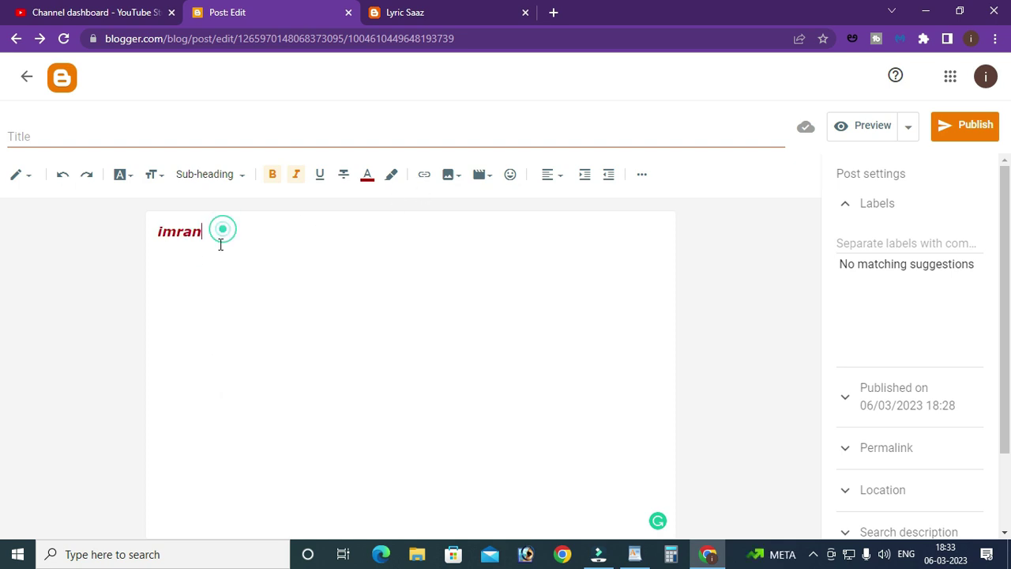
text(egh dfgr trhj)
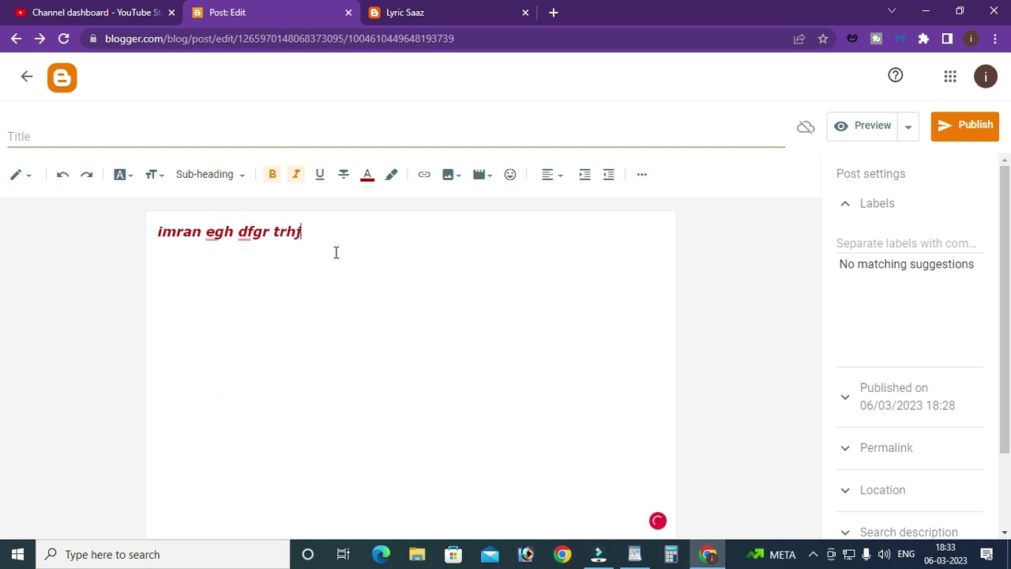
text(ghht e nhe)
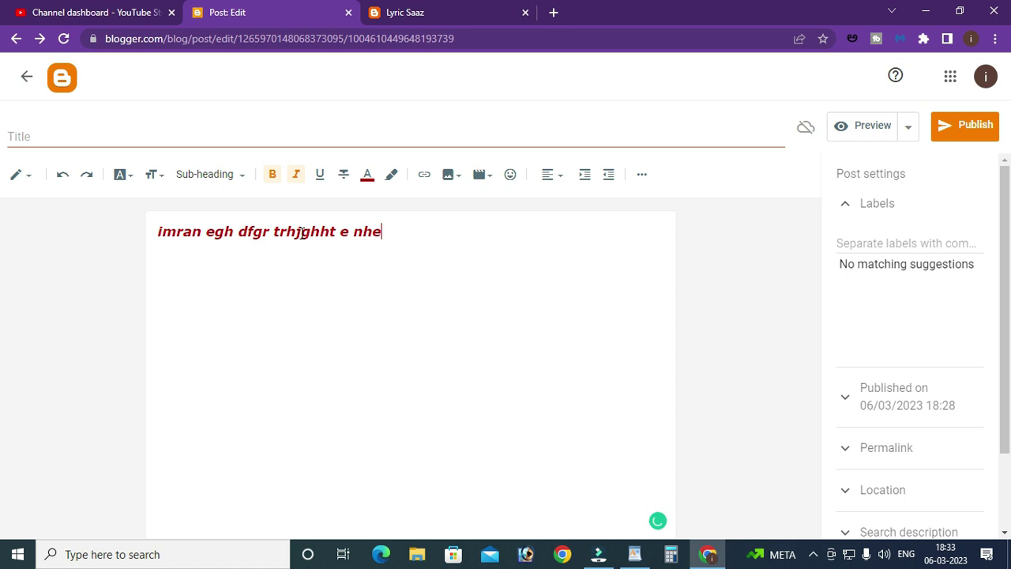
double_click(205, 232)
click(426, 175)
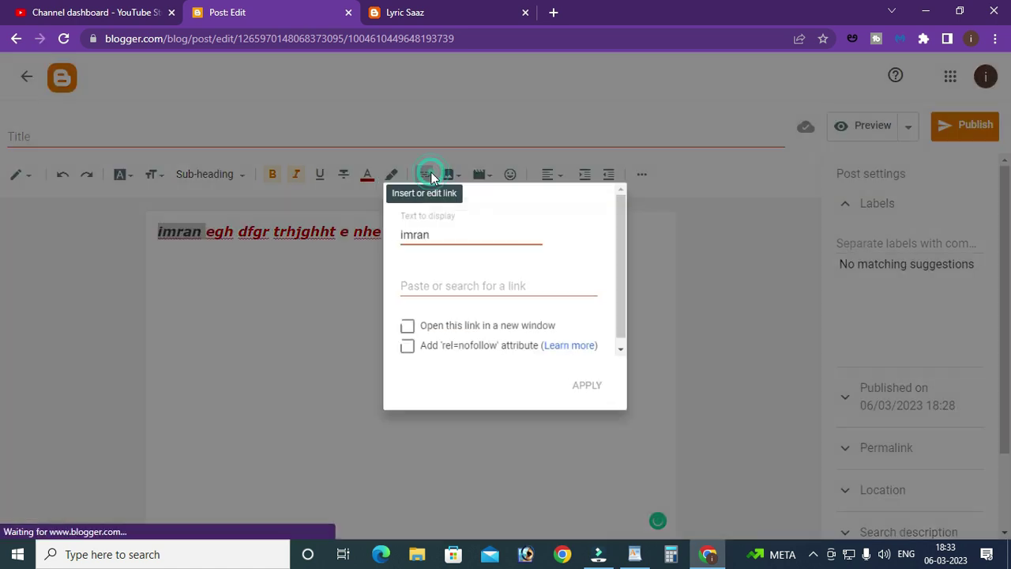
click(459, 285)
text(www.informerimran.com)
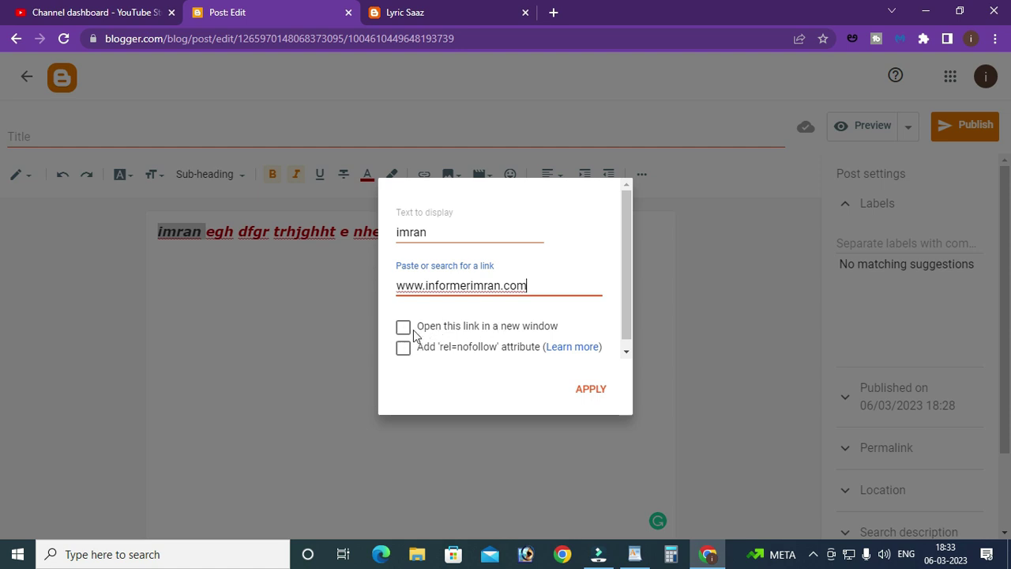
click(403, 329)
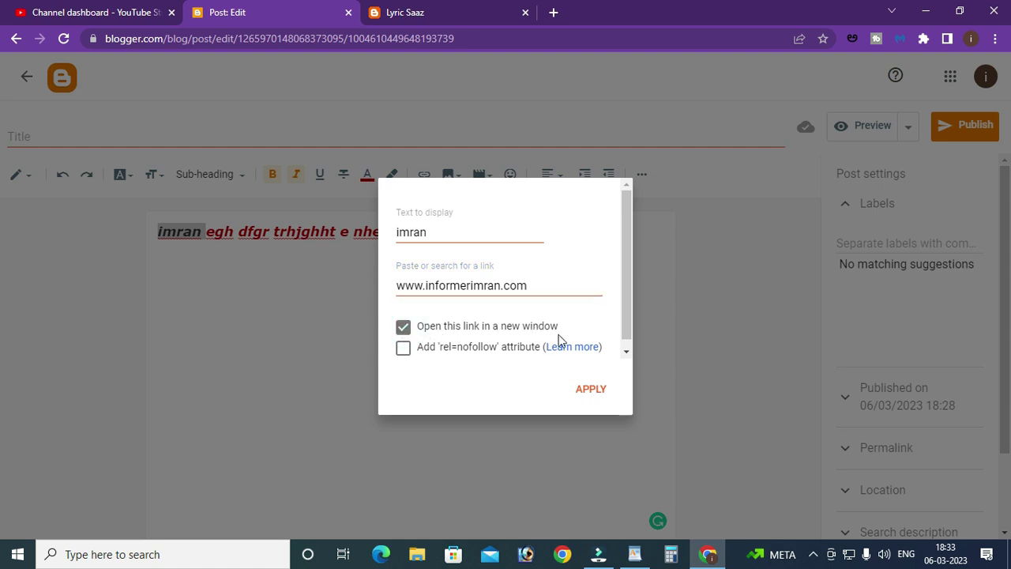
click(592, 390)
click(214, 238)
drag(197, 234, 131, 228)
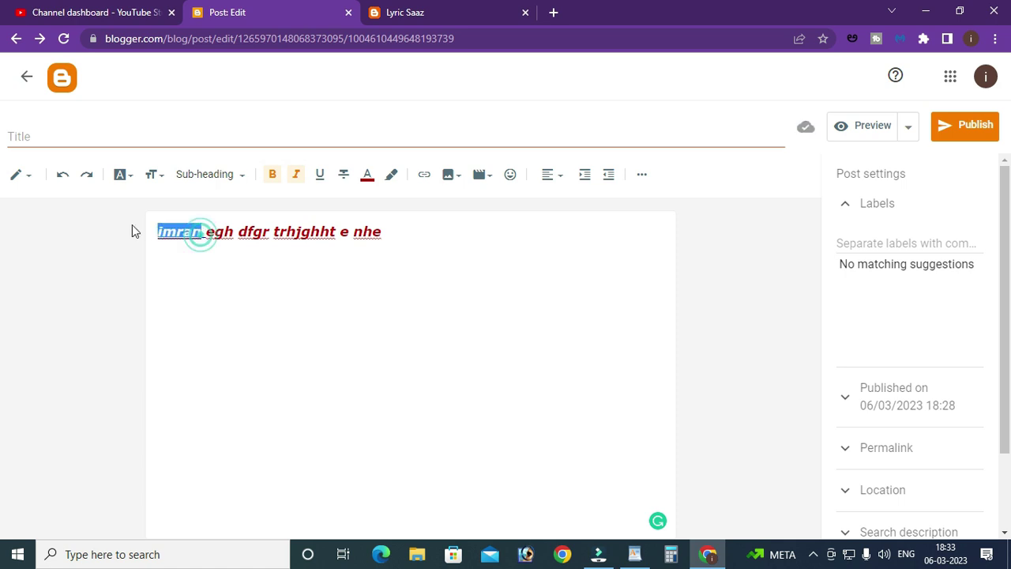
click(210, 277)
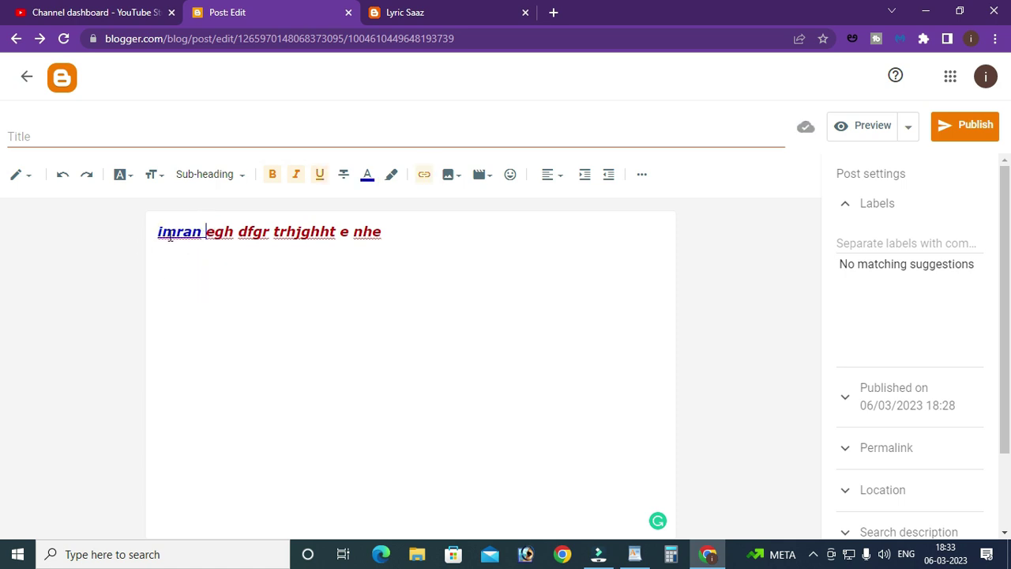
click(424, 242)
double_click(195, 231)
click(180, 260)
Insert an empty line above the text in the post body.
click(452, 176)
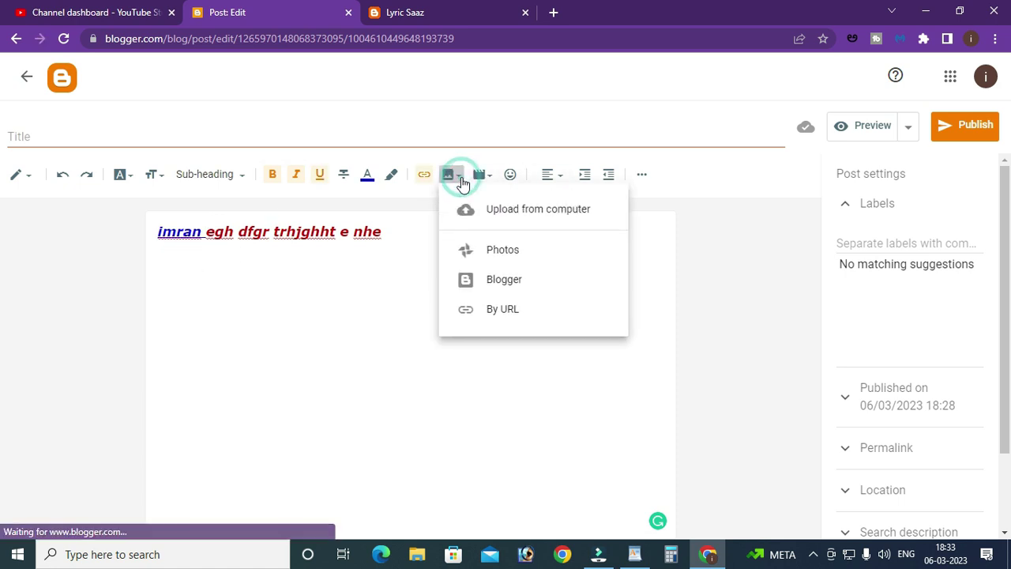
click(376, 266)
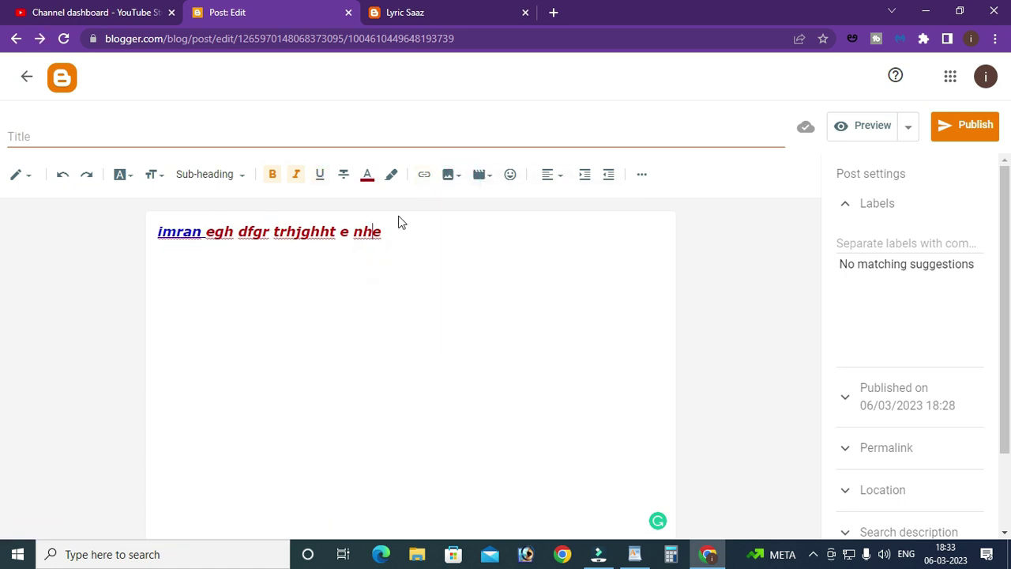
click(161, 232)
key(Return)
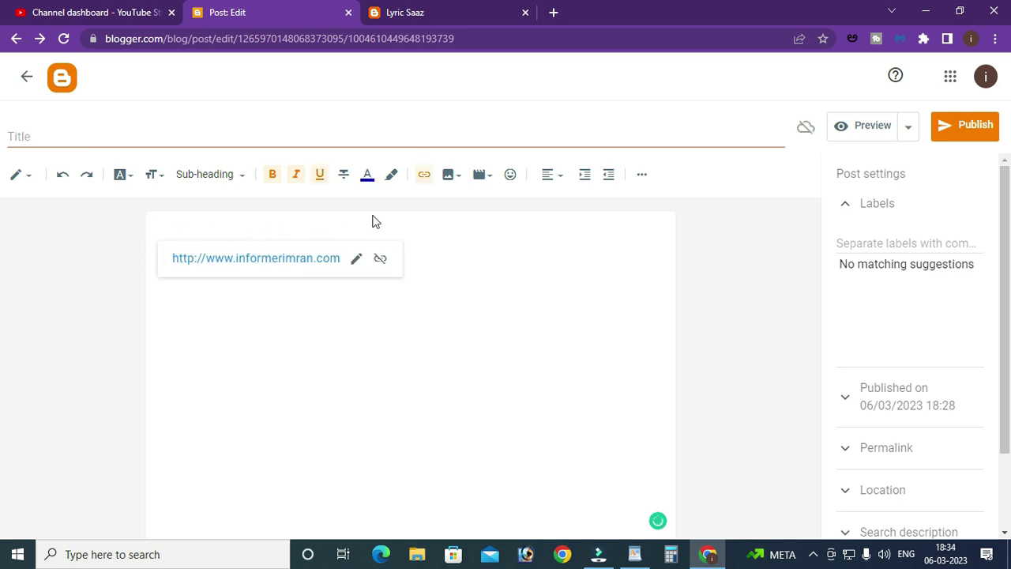
click(365, 219)
Upload the "act fiber net" thumbnail image from the computer into the post.
click(461, 180)
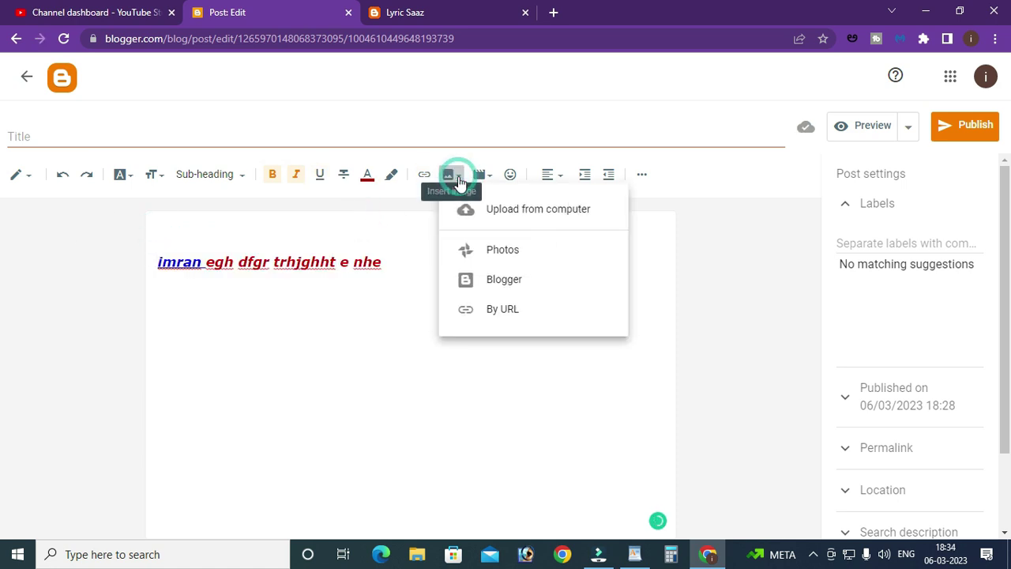
click(565, 215)
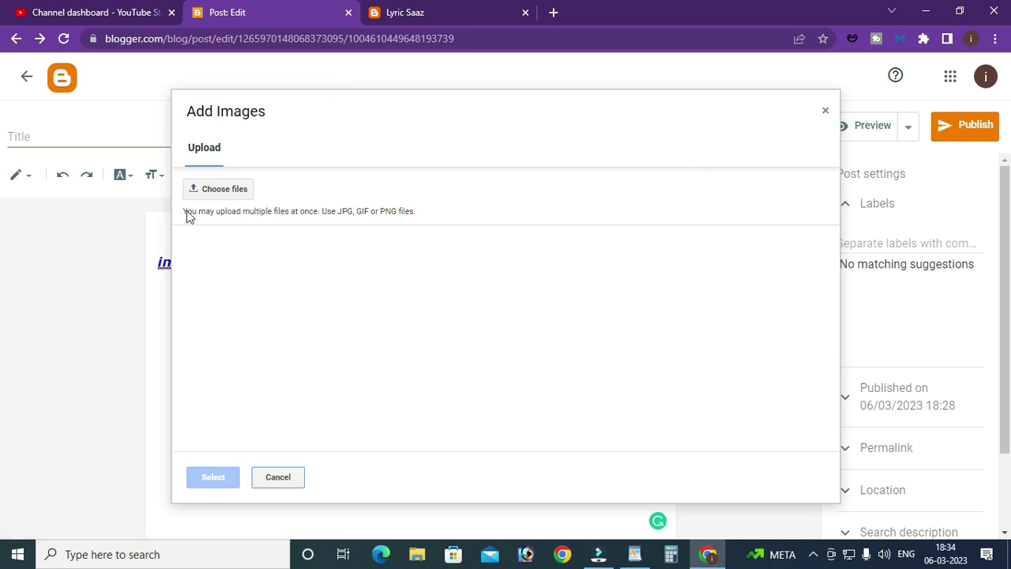
click(229, 190)
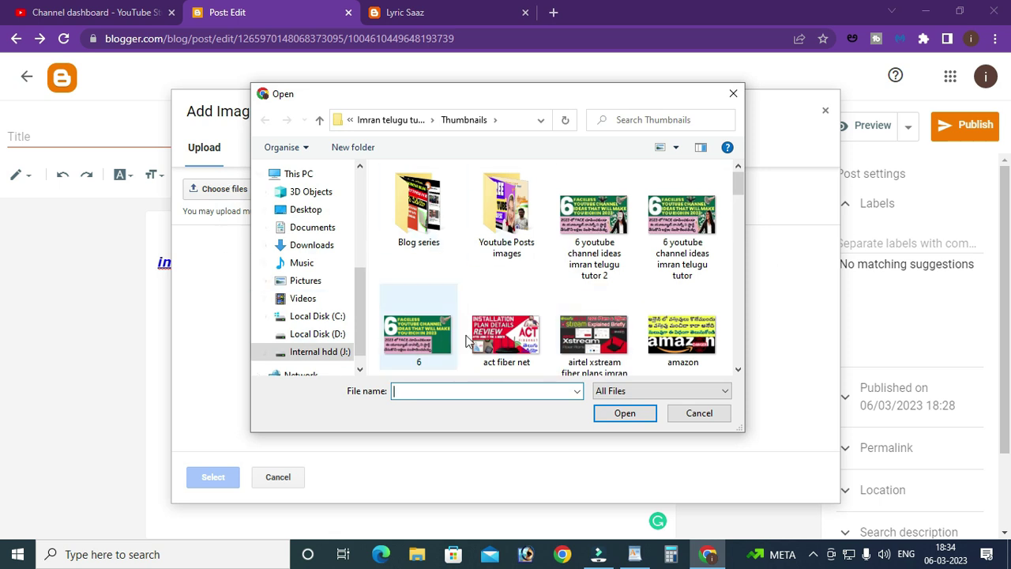
click(530, 341)
click(626, 414)
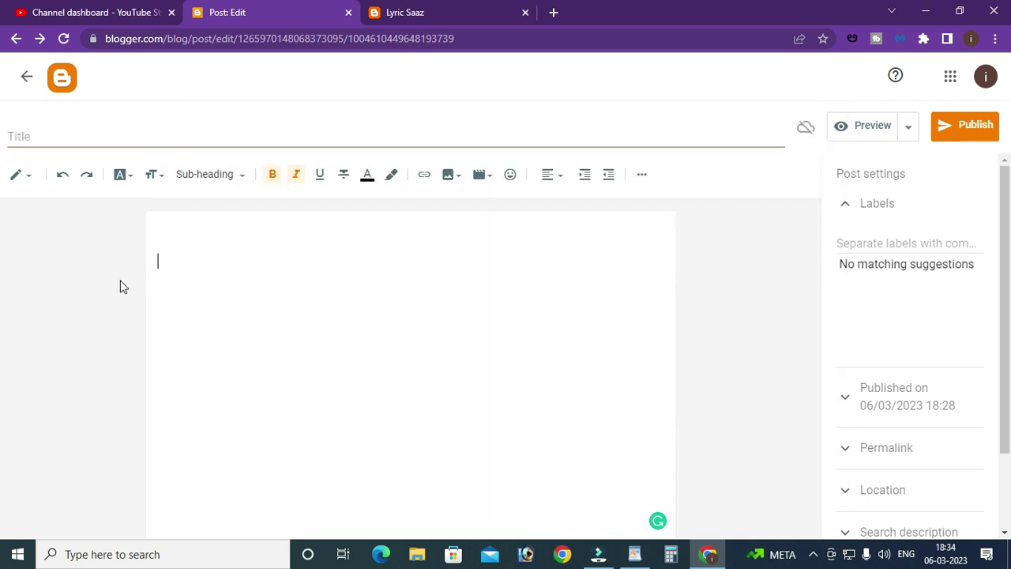
Look over the video source options and browse the People and emotions emoji among the special characters.
click(483, 177)
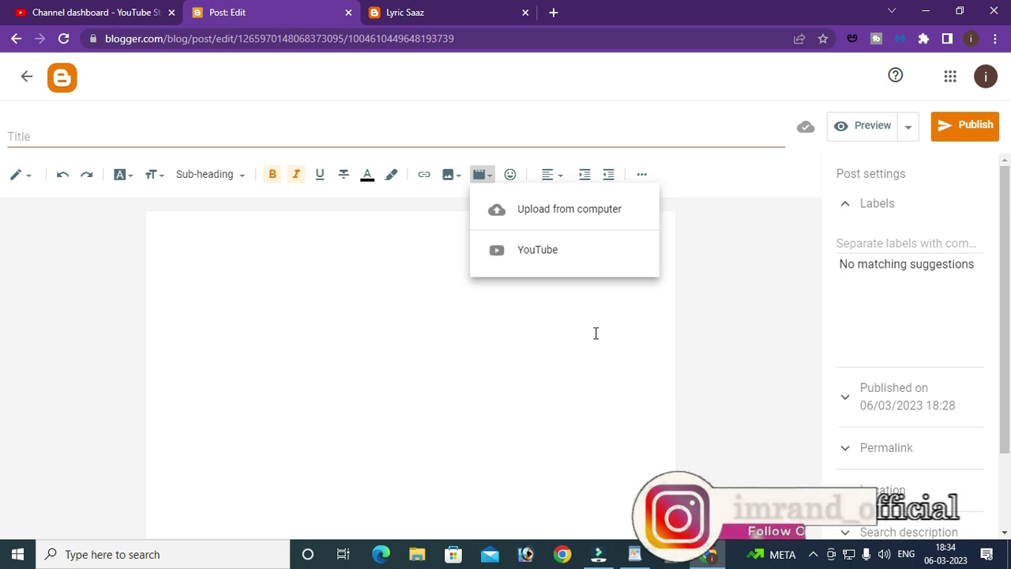
click(544, 334)
click(510, 174)
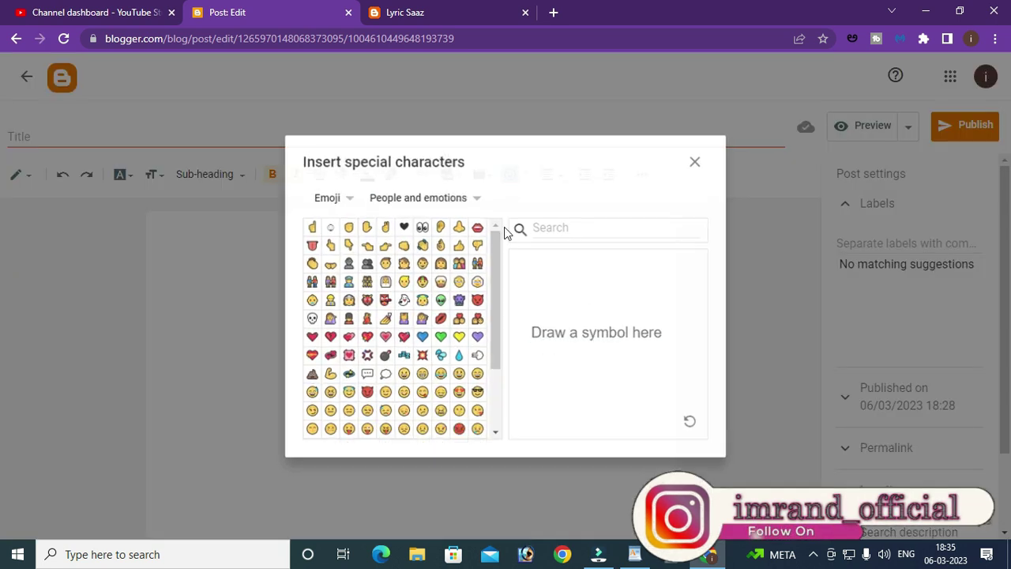
scroll(427, 323, down, 3)
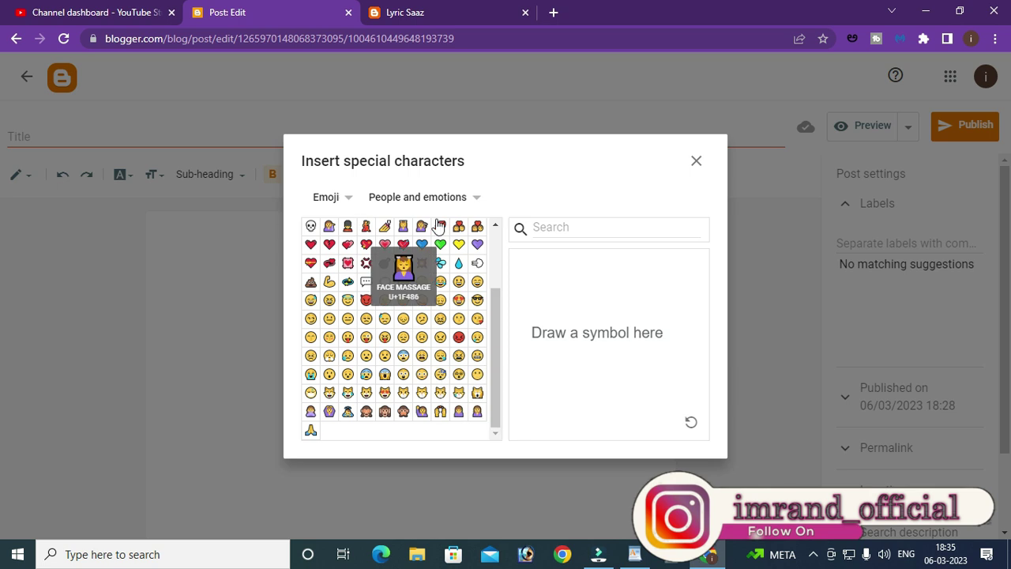
click(696, 161)
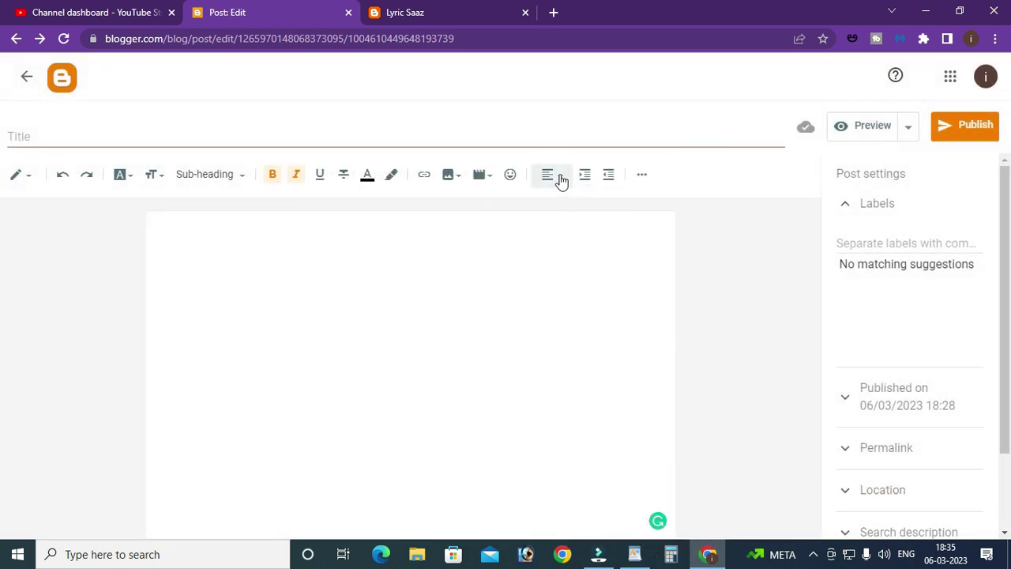
Add the filler text "tr hghgfj g" to the post body.
click(562, 180)
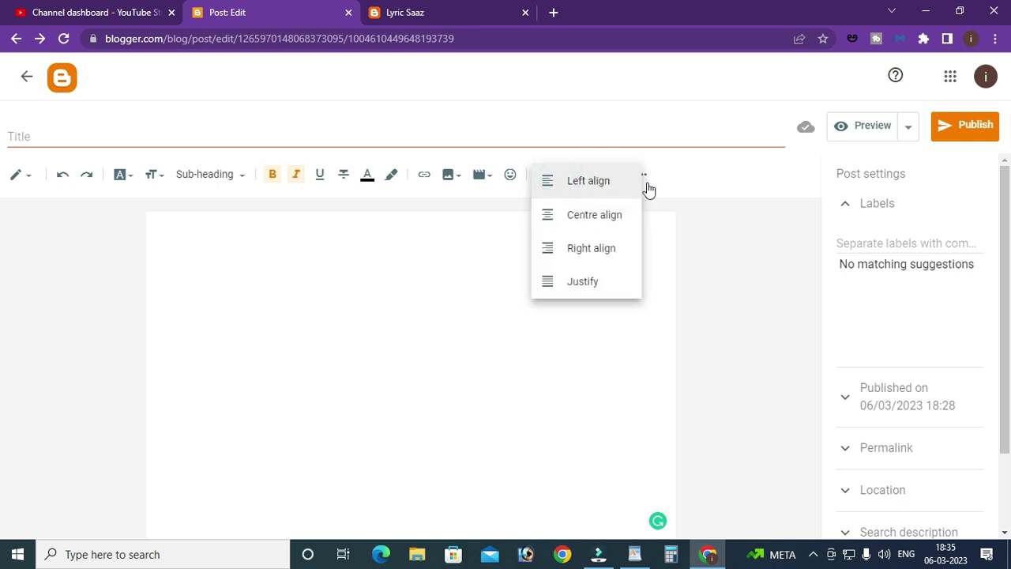
click(378, 273)
text(tr hghgfj g)
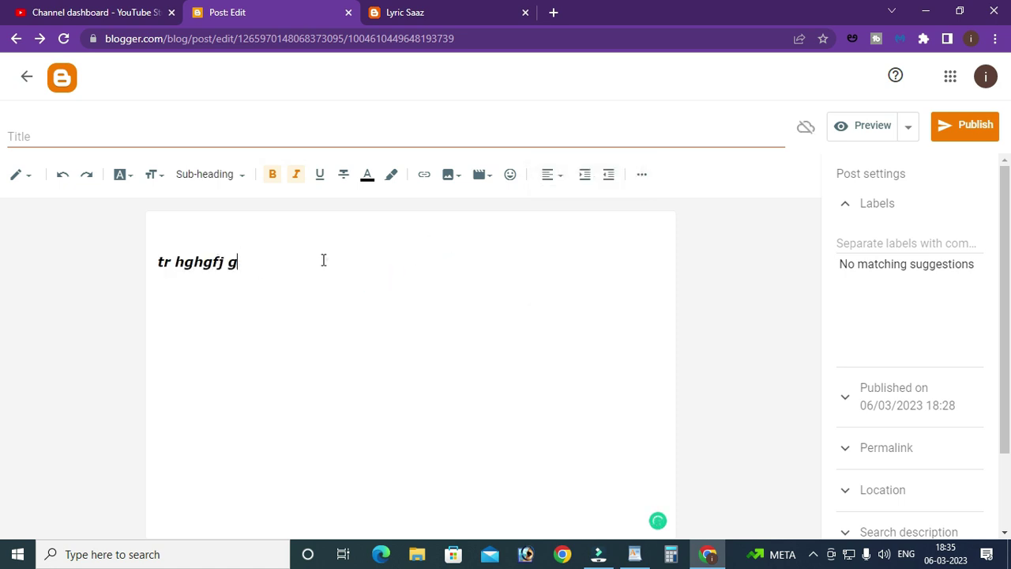
Centre align the filler text, try right alignment, and set it back to centred.
key(ctrl+a)
click(562, 175)
drag(245, 273, 59, 271)
click(560, 176)
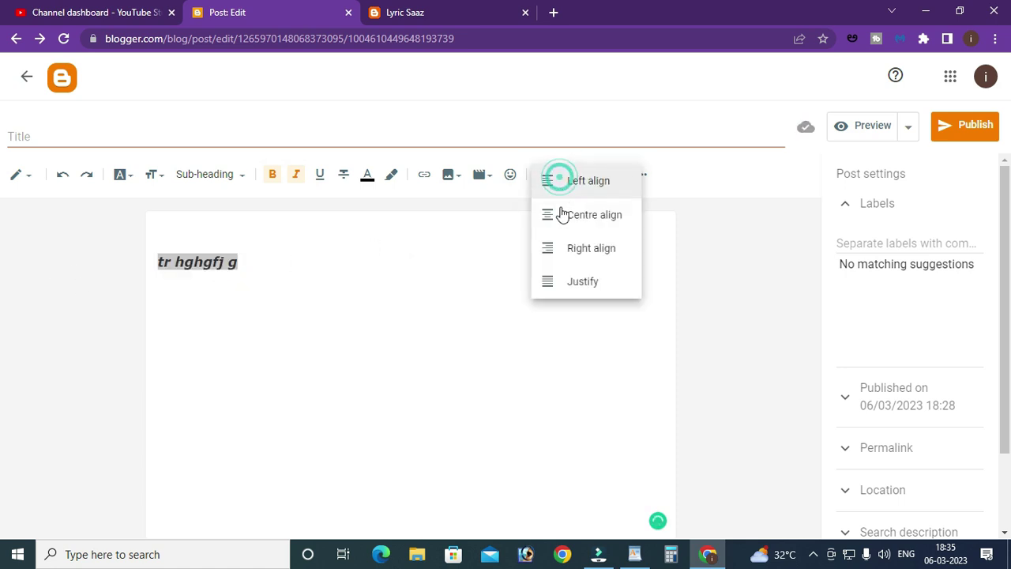
click(602, 220)
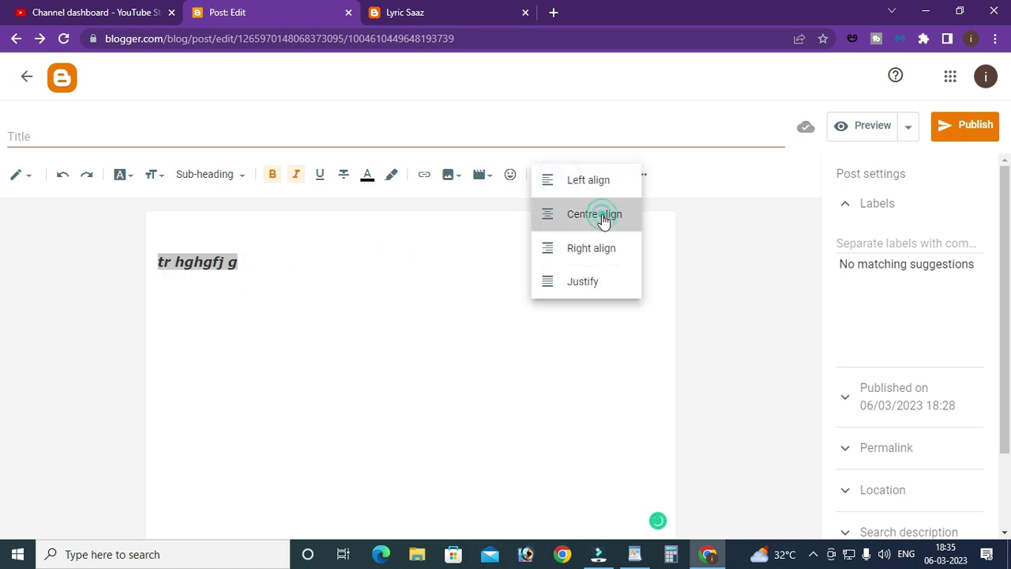
click(562, 177)
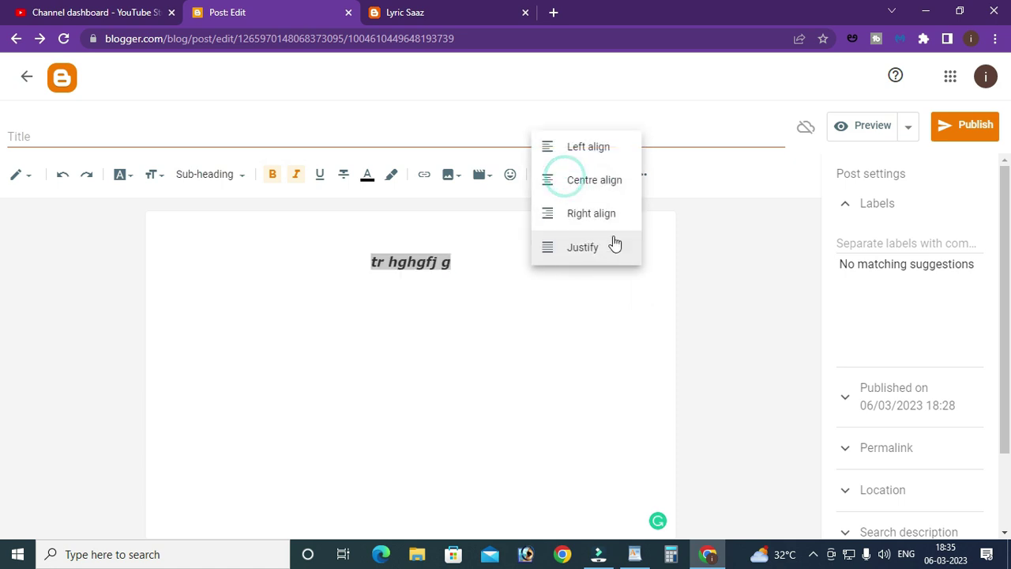
click(608, 224)
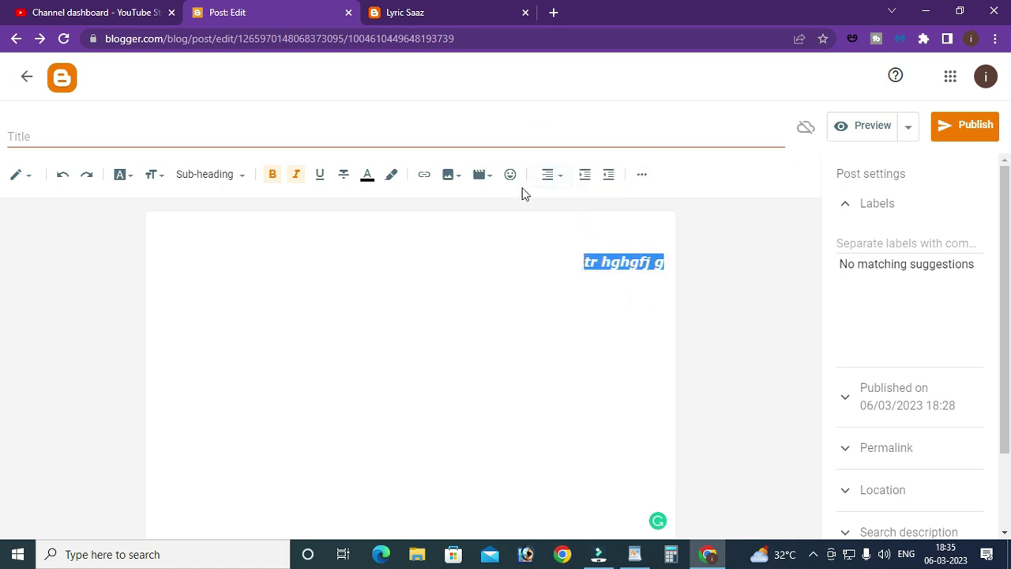
click(560, 176)
click(602, 151)
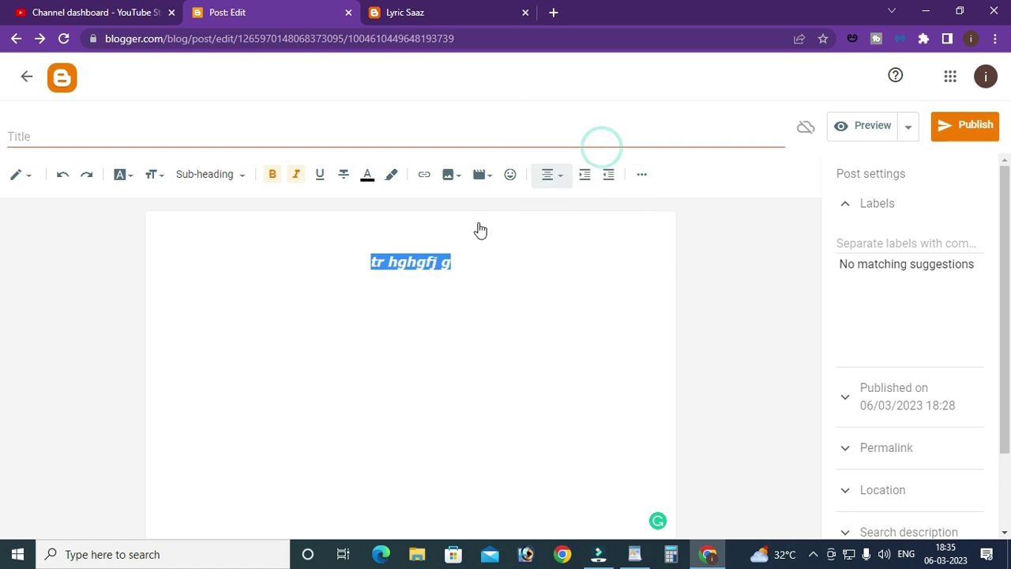
Increase the filler text's indent three times and decrease it back to no indent.
click(584, 175)
click(584, 176)
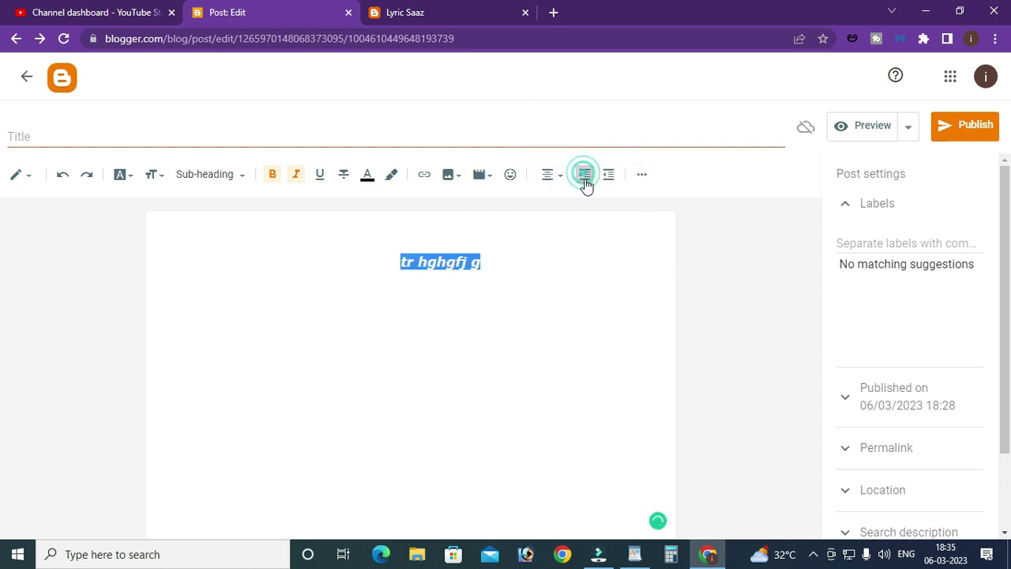
click(586, 177)
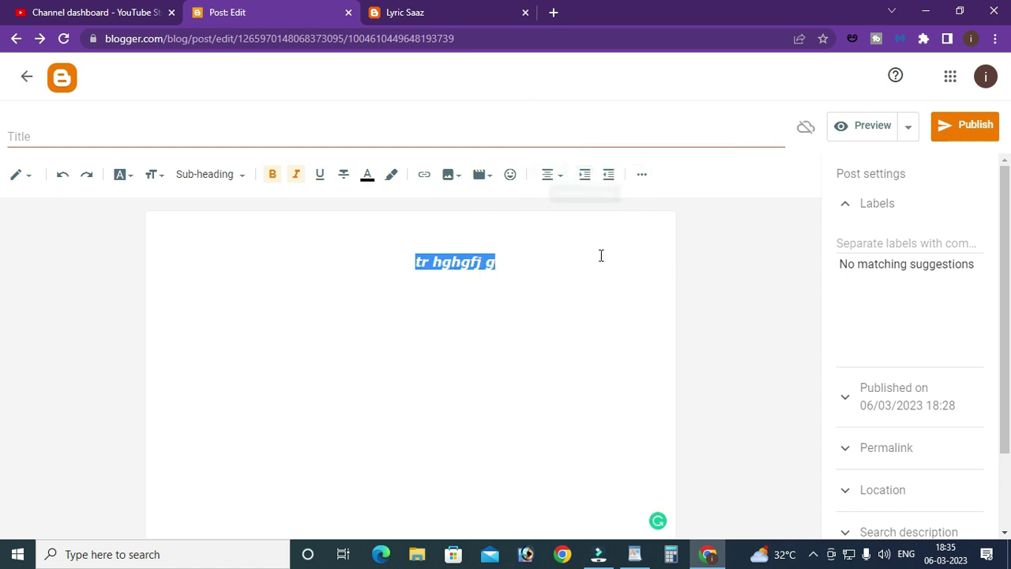
click(608, 178)
click(607, 180)
click(609, 181)
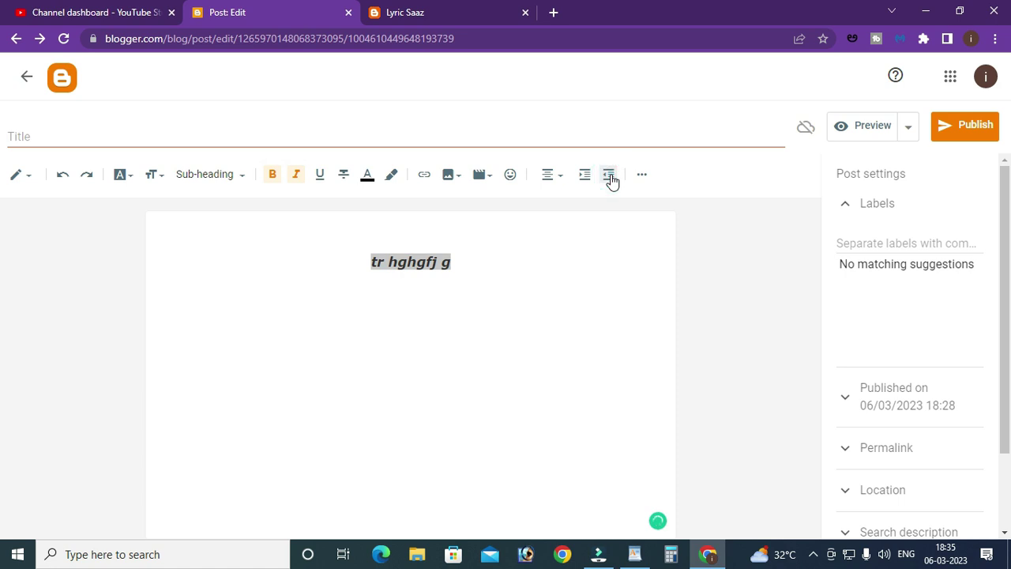
click(609, 181)
click(528, 259)
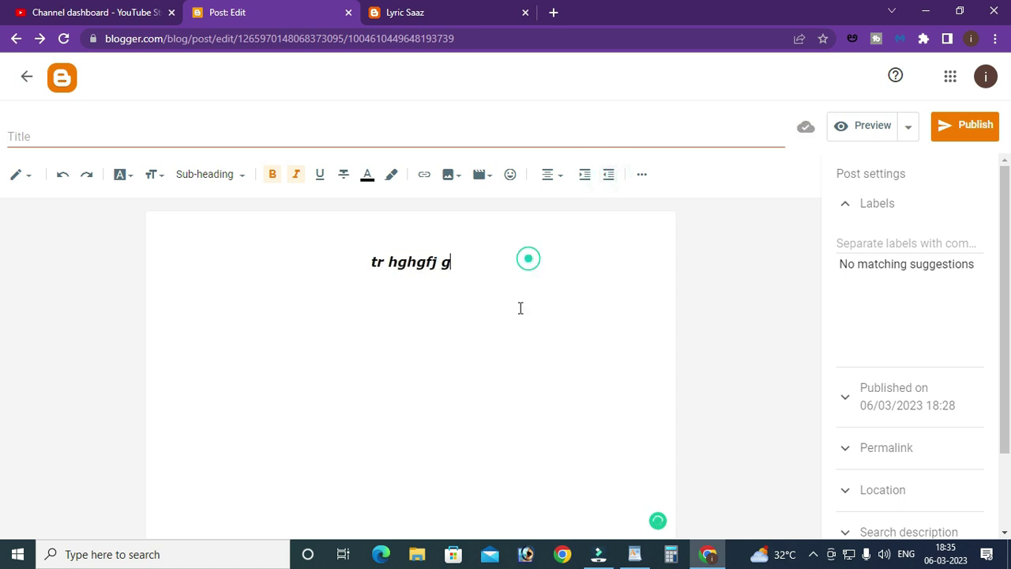
Apply the quote format to the filler text and look over the remaining additional formatting tools.
click(642, 176)
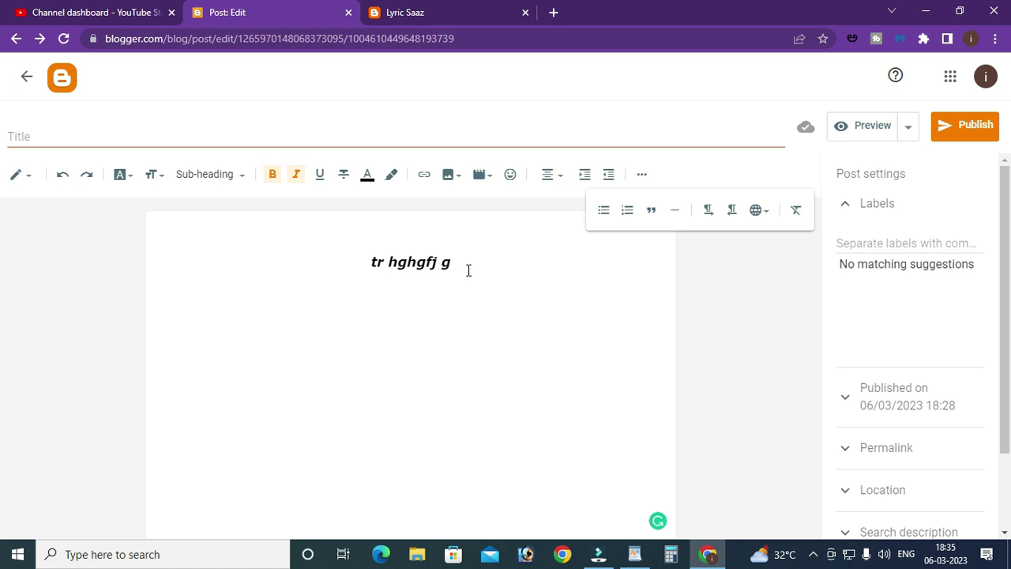
click(650, 210)
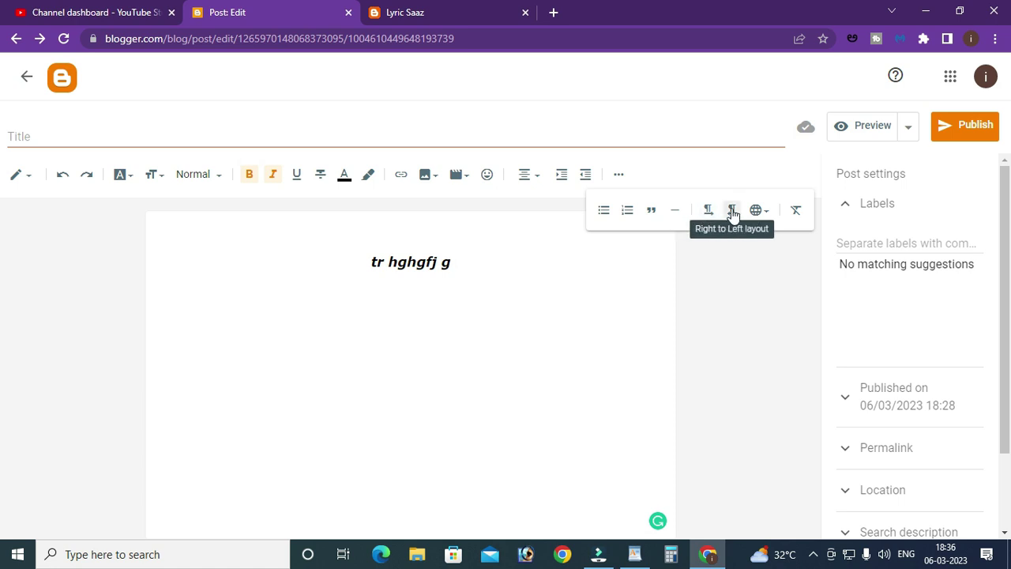
click(767, 219)
click(495, 336)
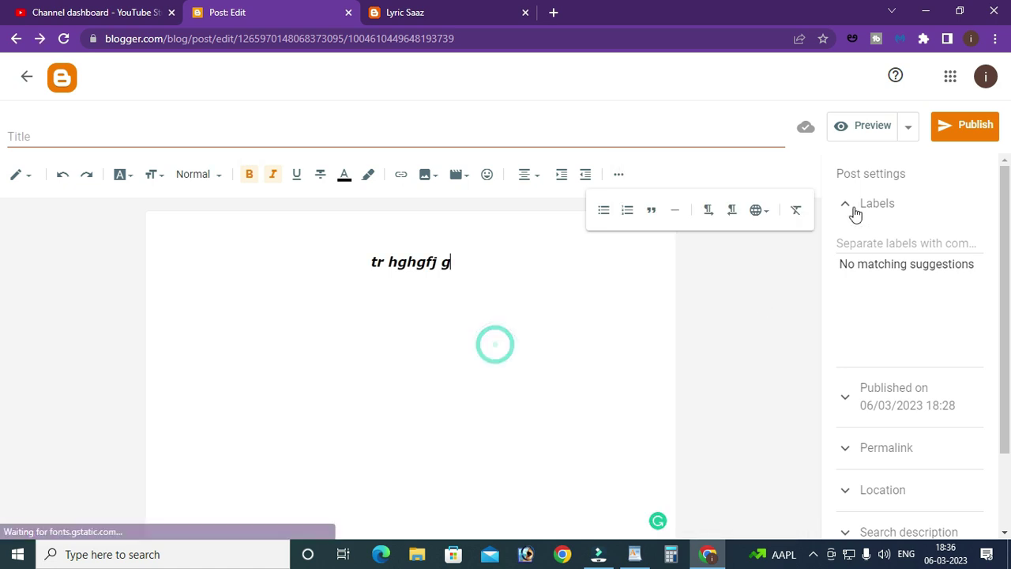
click(616, 300)
click(560, 368)
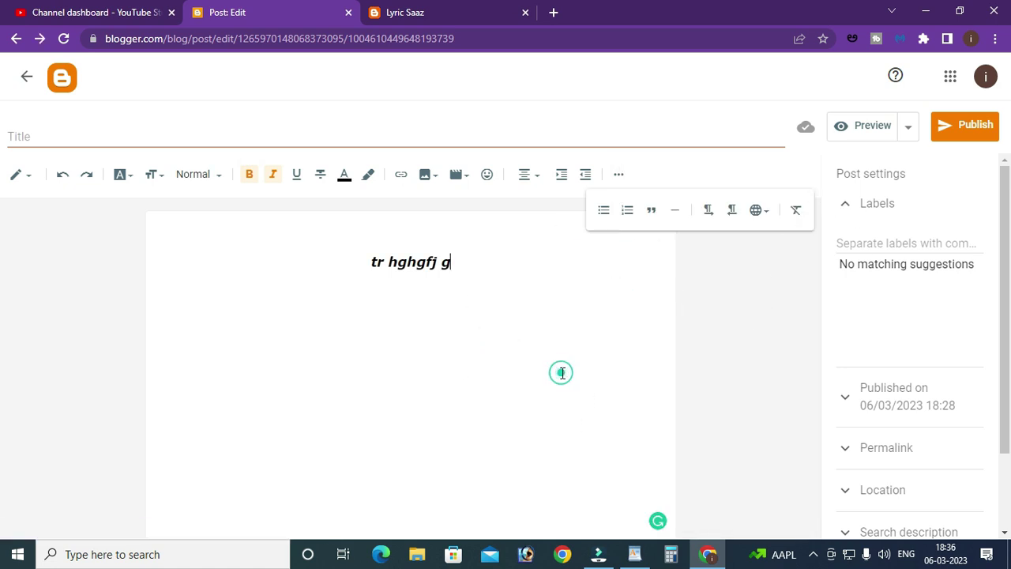
View the live Lyric Saaz blog and return to the post editor.
click(730, 294)
click(361, 132)
click(721, 349)
click(513, 14)
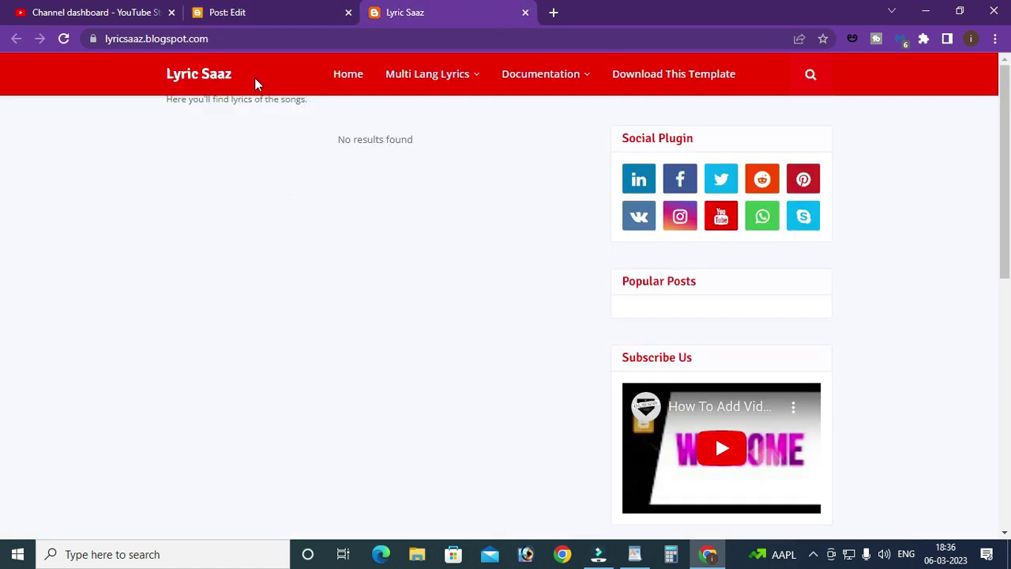
click(270, 6)
Switch to the WordPad document, look through the Boss Party song lyrics, and return to the post editor.
click(226, 137)
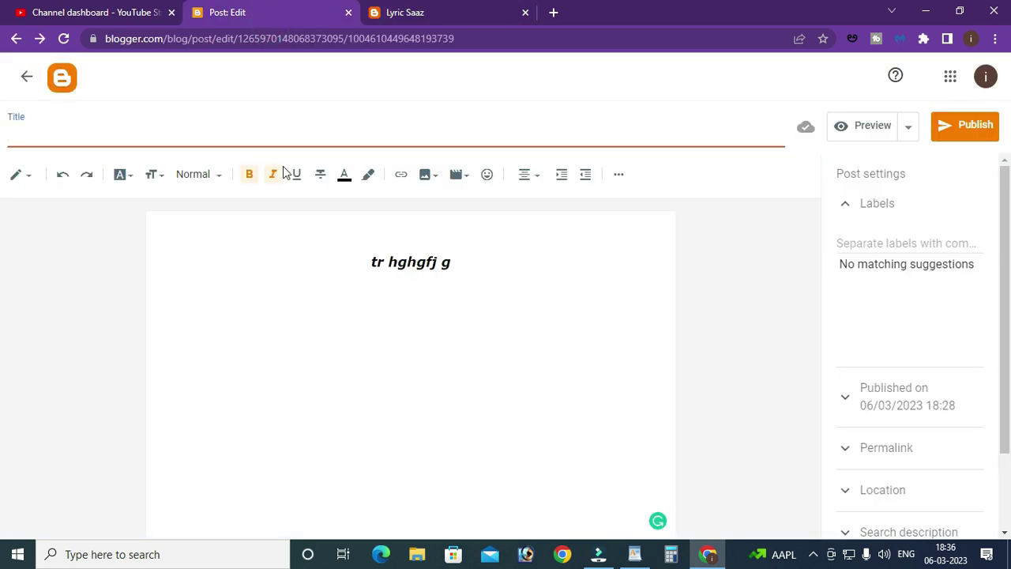
click(641, 554)
scroll(498, 308, up, 4)
scroll(477, 323, up, 12)
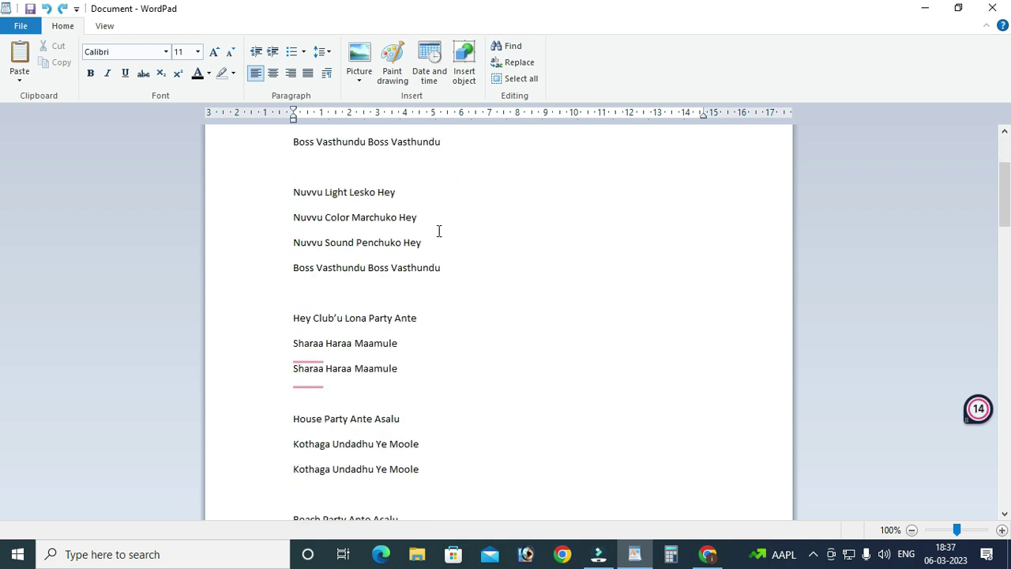
scroll(510, 280, down, 1)
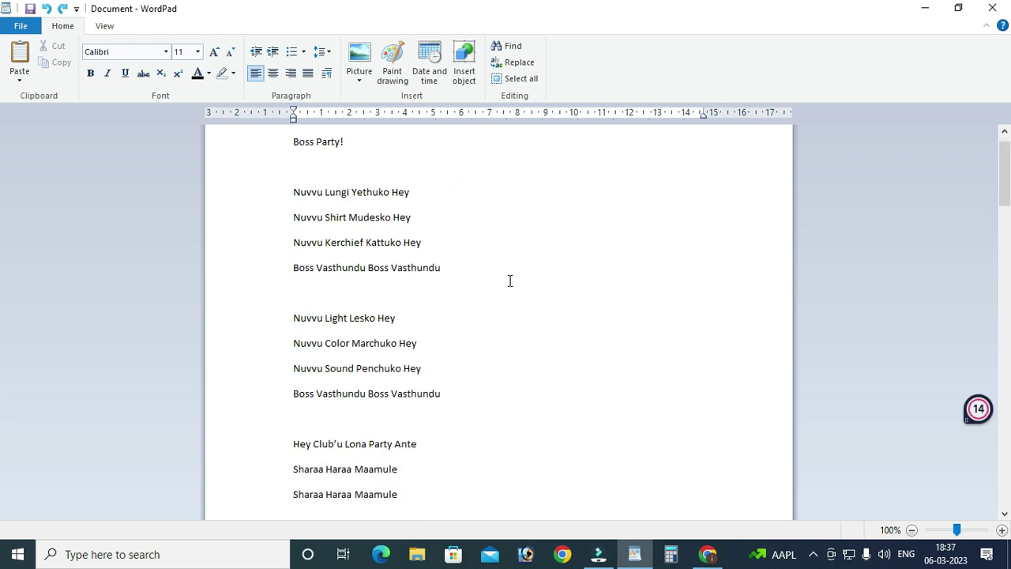
click(924, 8)
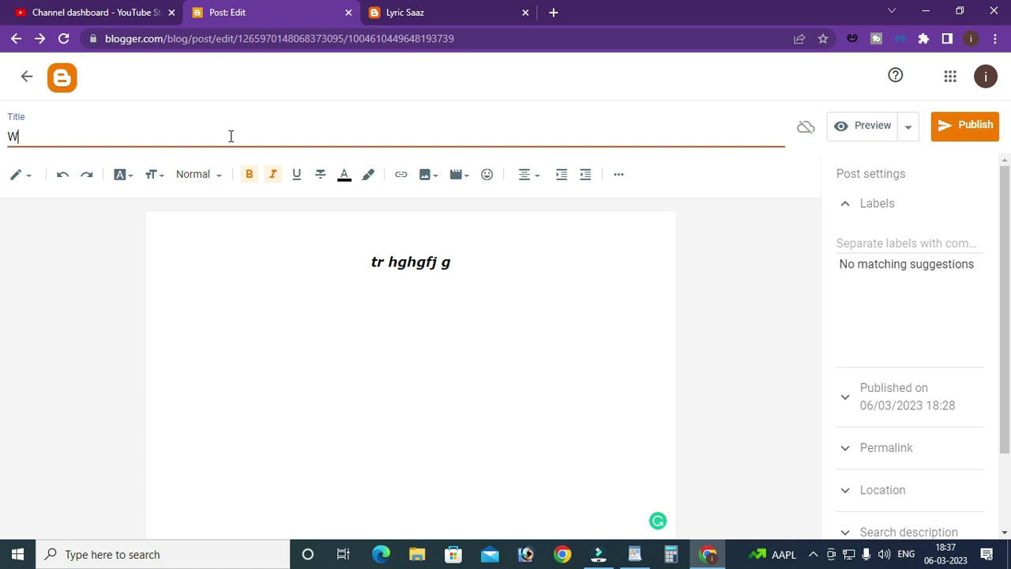
Title the post "Walter Veerayya - Boss Party Song Lyrics" and delete the filler text from the post body.
text(ya - Boss Party Song Lyrics)
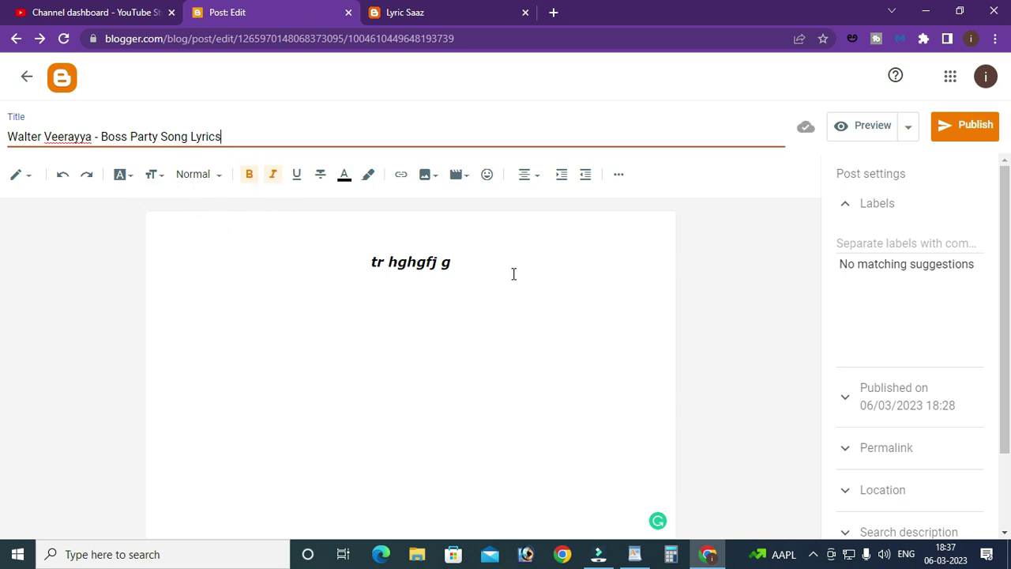
click(418, 237)
key(ctrl+a)
key(Delete)
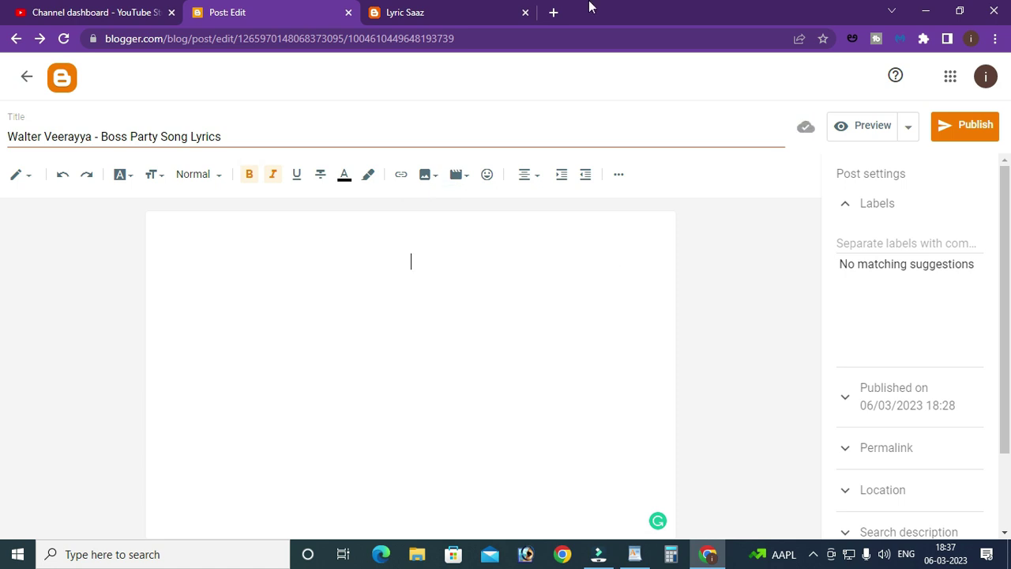
Review the post's image source options and the Multi Lang Lyrics entries on the live Lyric Saaz blog.
click(458, 173)
click(301, 287)
click(427, 177)
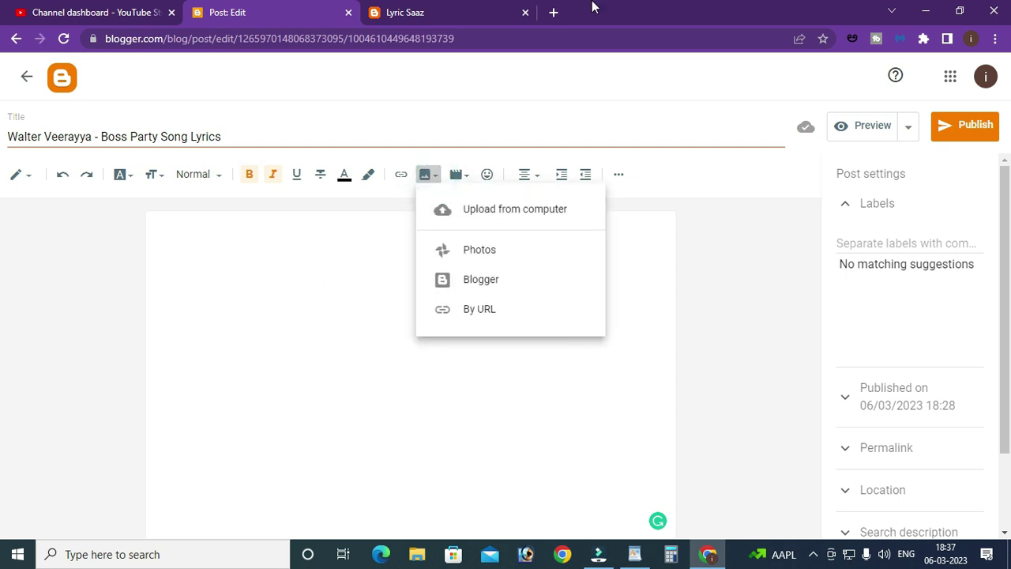
click(553, 15)
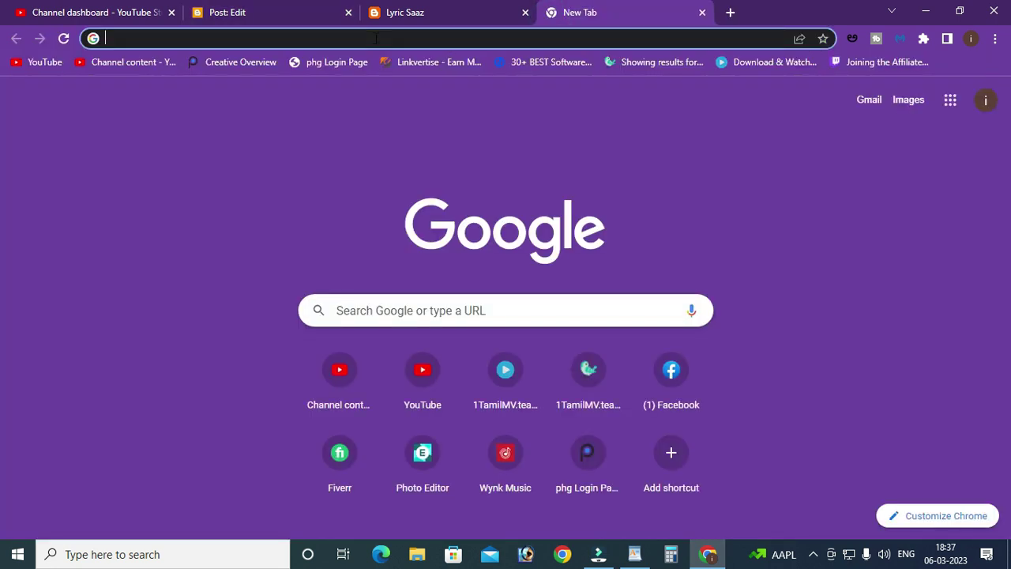
click(443, 9)
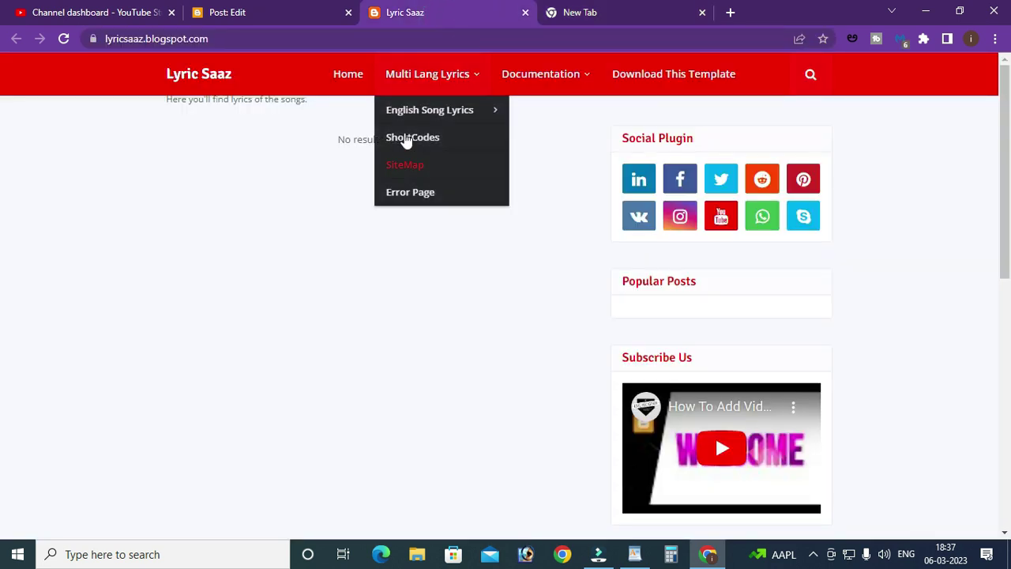
click(289, 7)
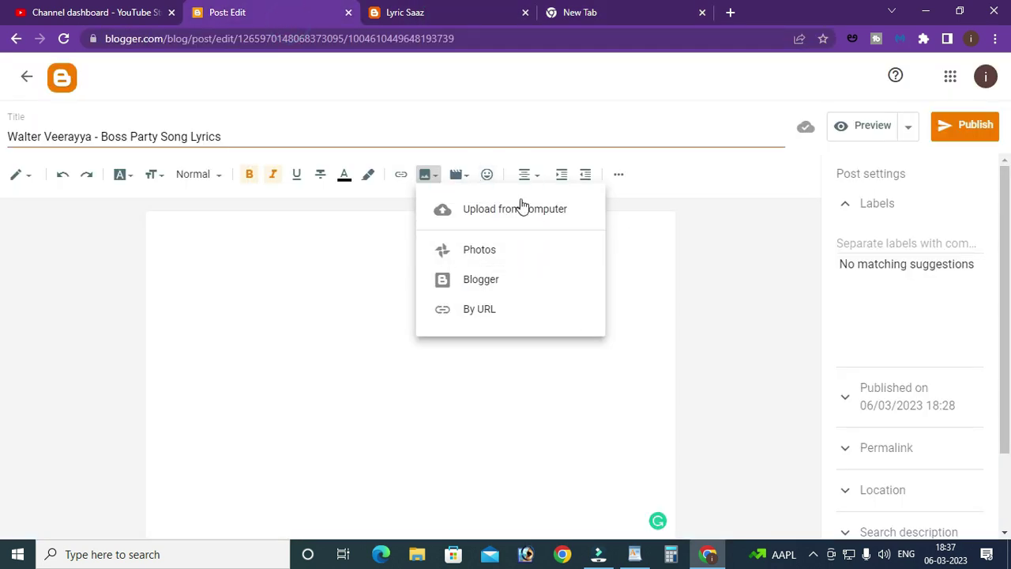
Insert the Boss Party lyrical video found with a YouTube search for "boss party" and stretch it wider in the post.
click(458, 186)
click(460, 178)
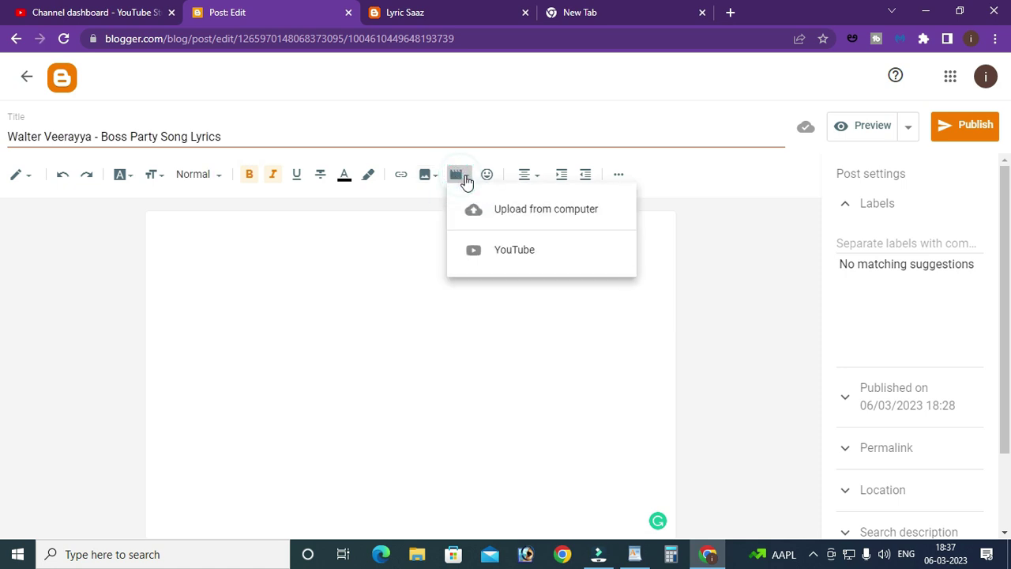
click(511, 258)
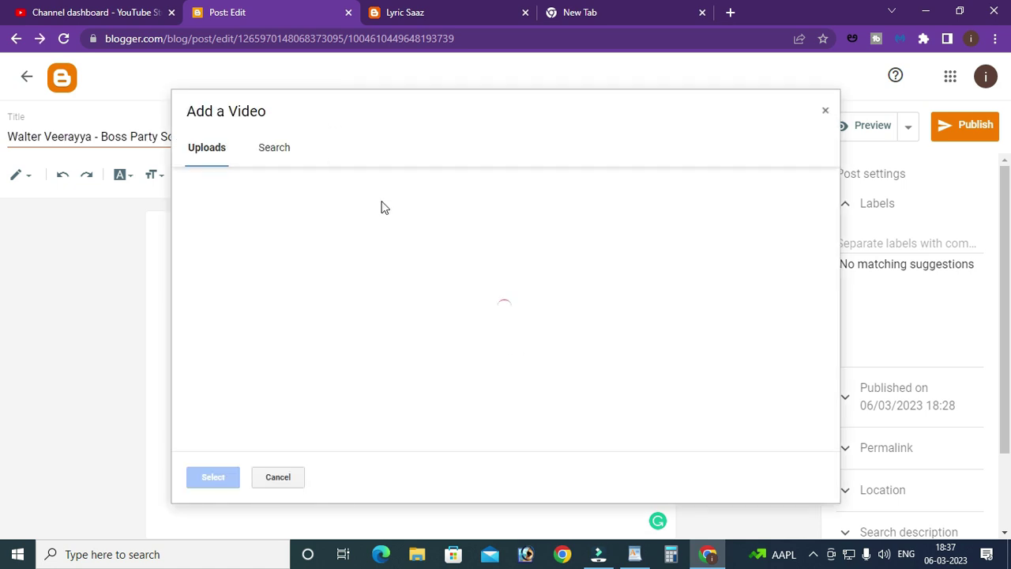
text(boss party)
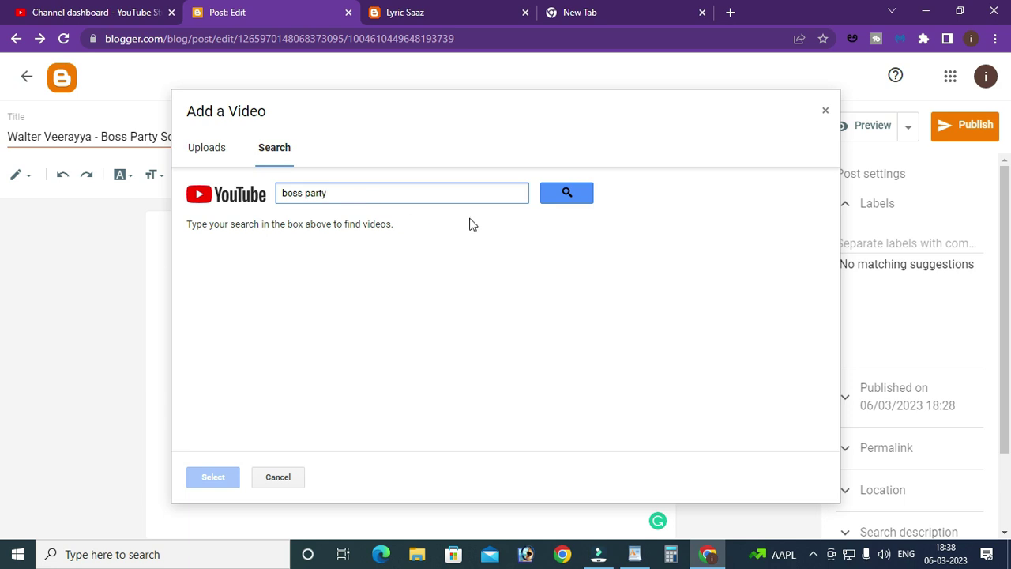
click(565, 193)
click(406, 255)
click(210, 476)
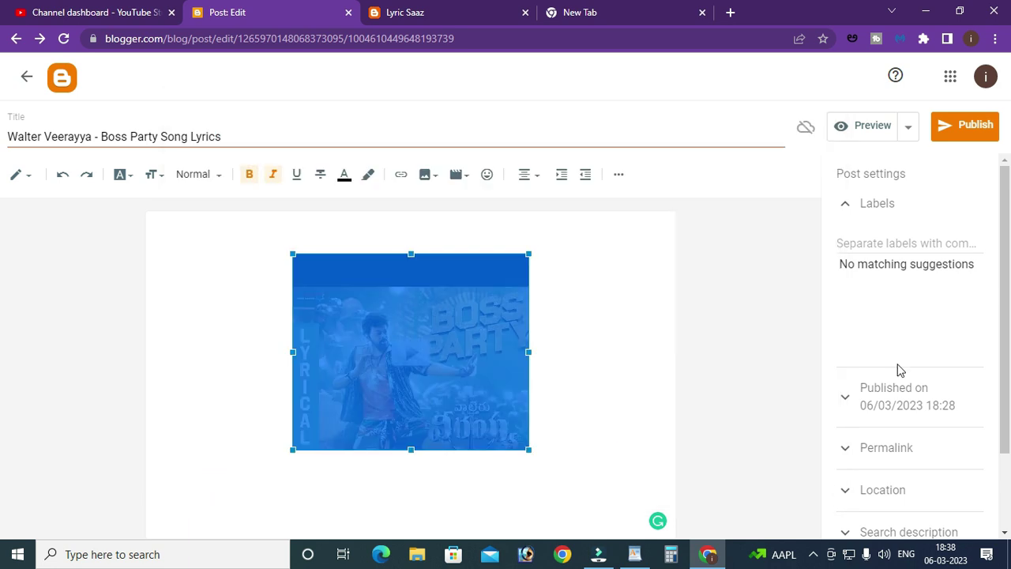
drag(603, 351, 706, 355)
drag(258, 366, 296, 362)
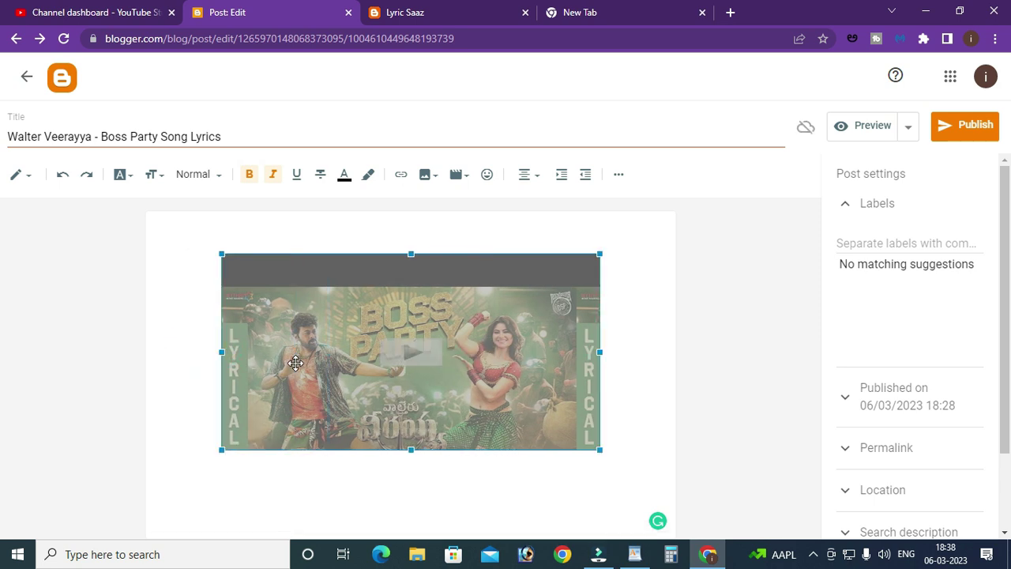
Add the heading "LYRICS" on a line below the Boss Party video in the post.
click(615, 300)
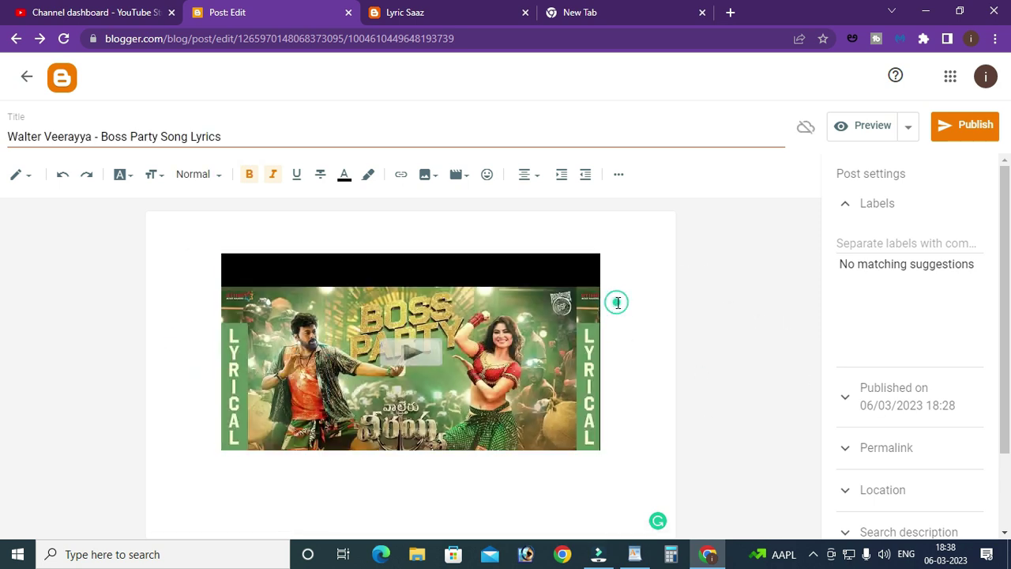
click(645, 350)
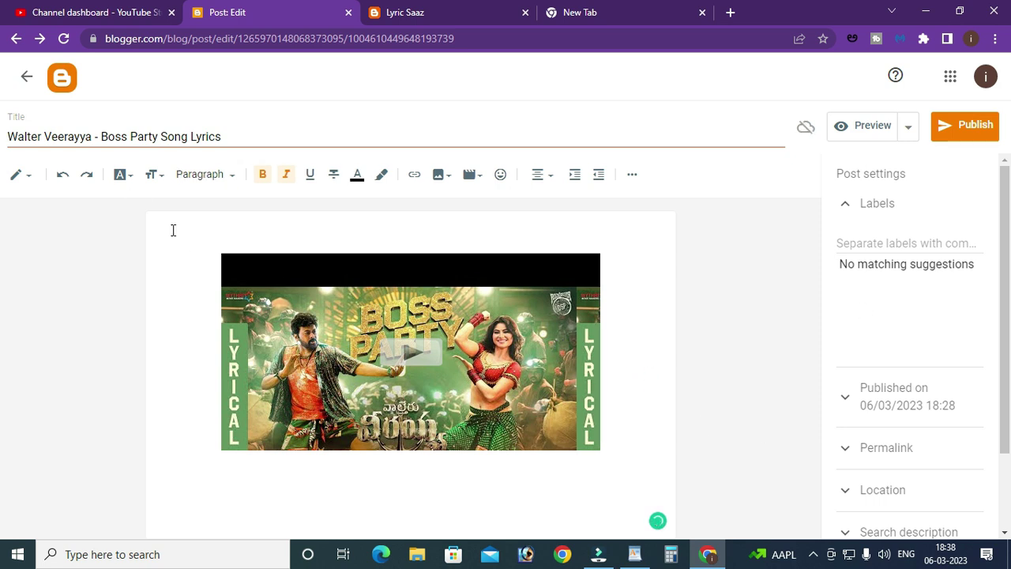
text(LYRICS)
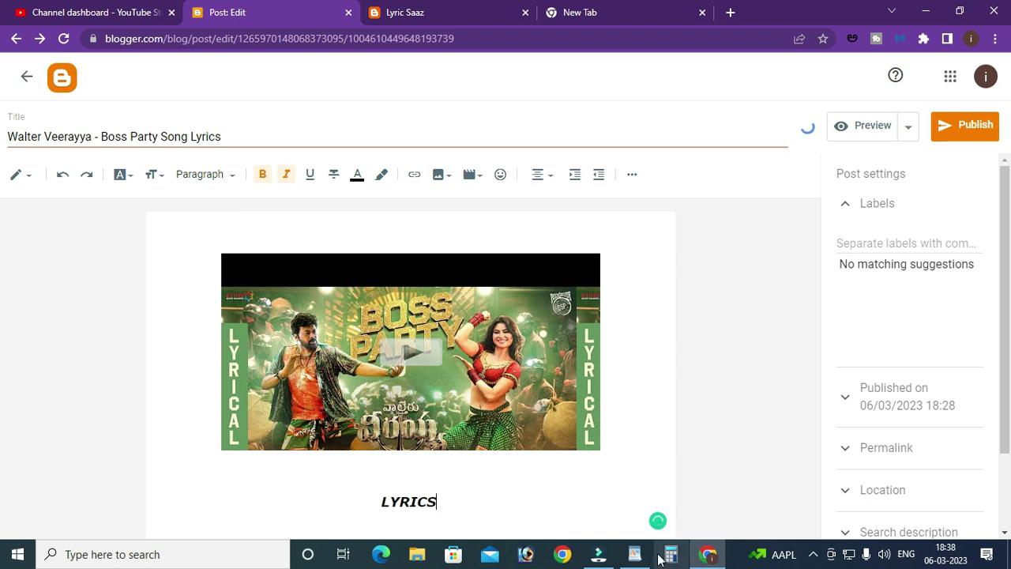
Copy the complete song lyrics from the WordPad document and paste them into the post below the LYRICS heading.
click(634, 554)
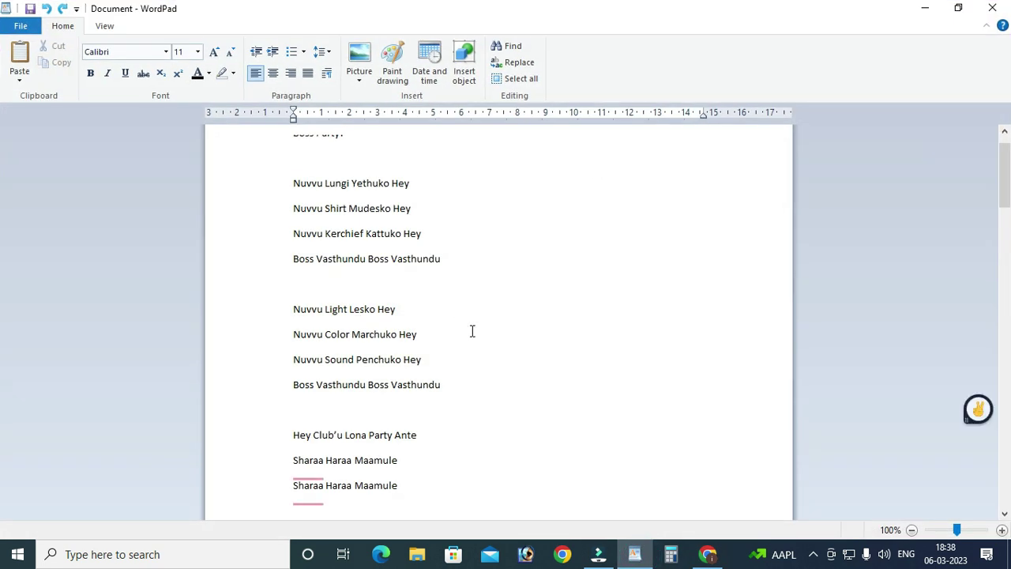
key(ctrl+a)
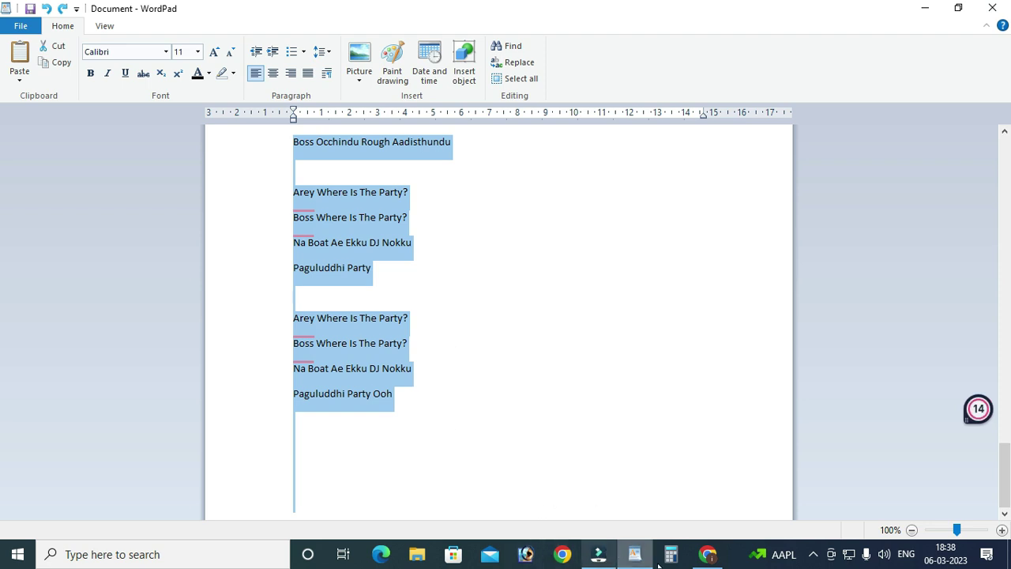
click(707, 554)
click(462, 505)
key(Return)
key(ctrl+v)
scroll(467, 490, up, 3)
scroll(438, 438, up, 10)
scroll(437, 437, down, 4)
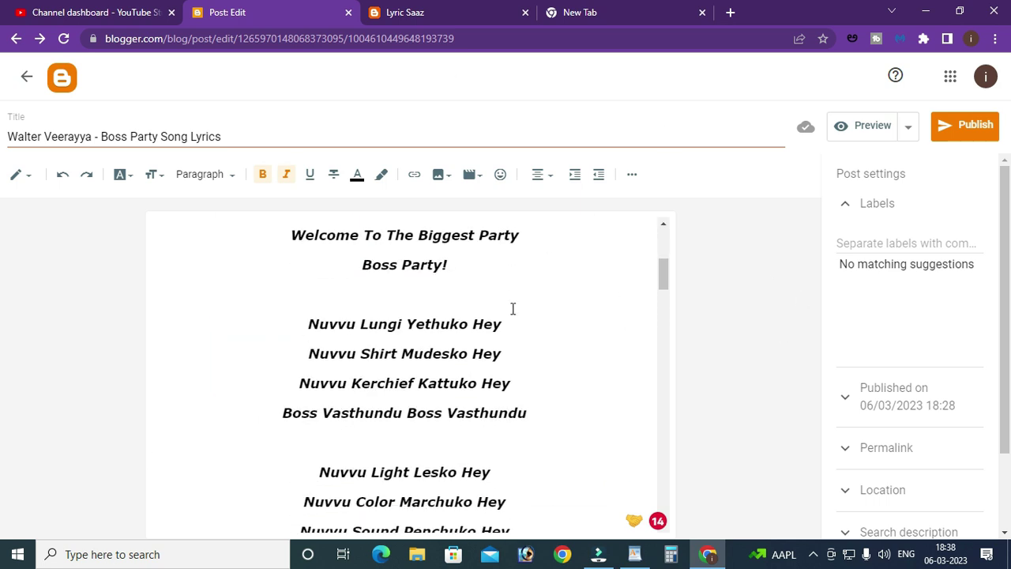
Format the LYRICS heading with an underline, a larger font size and red text.
scroll(512, 308, up, 1)
double_click(443, 277)
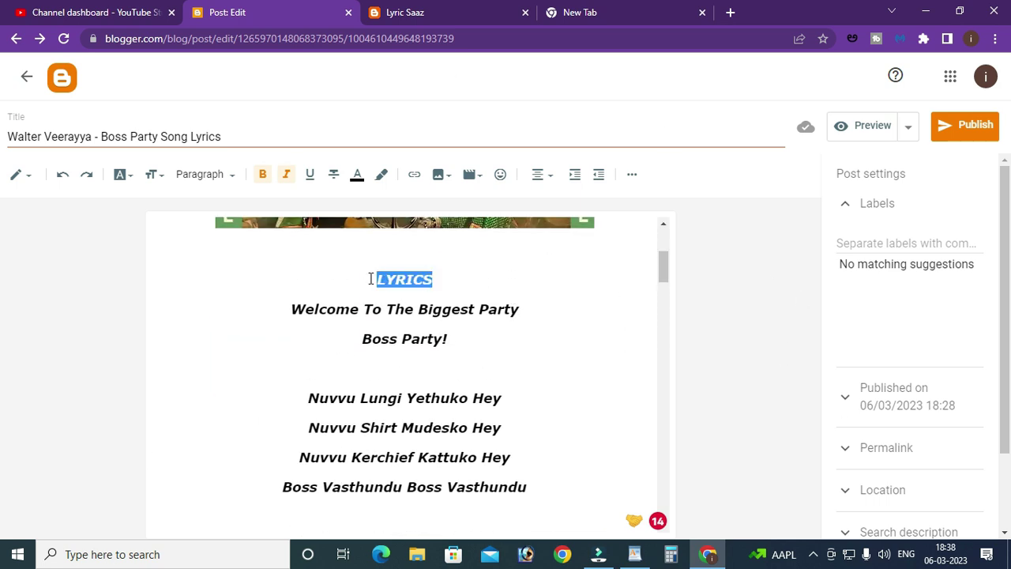
click(310, 174)
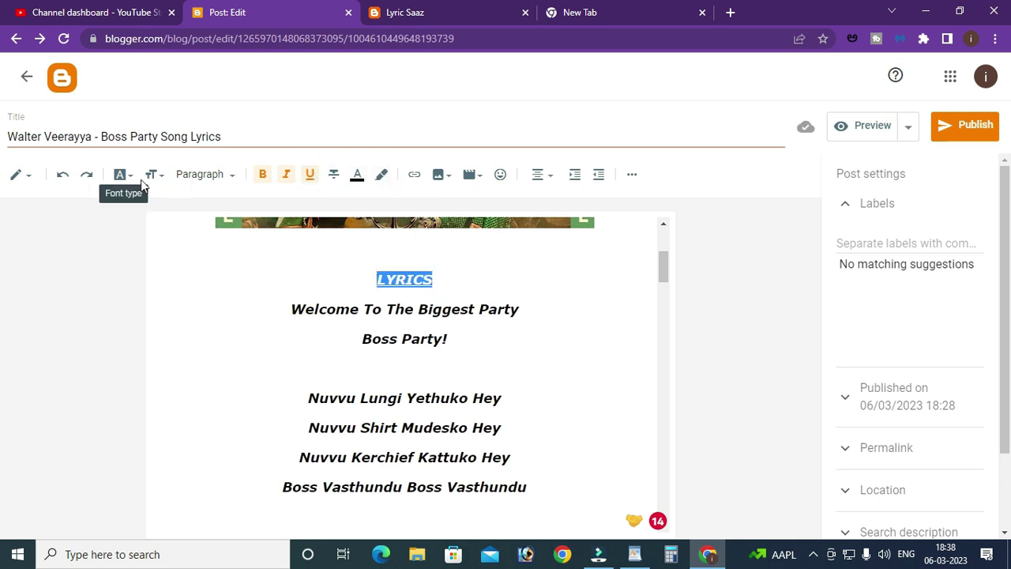
click(162, 181)
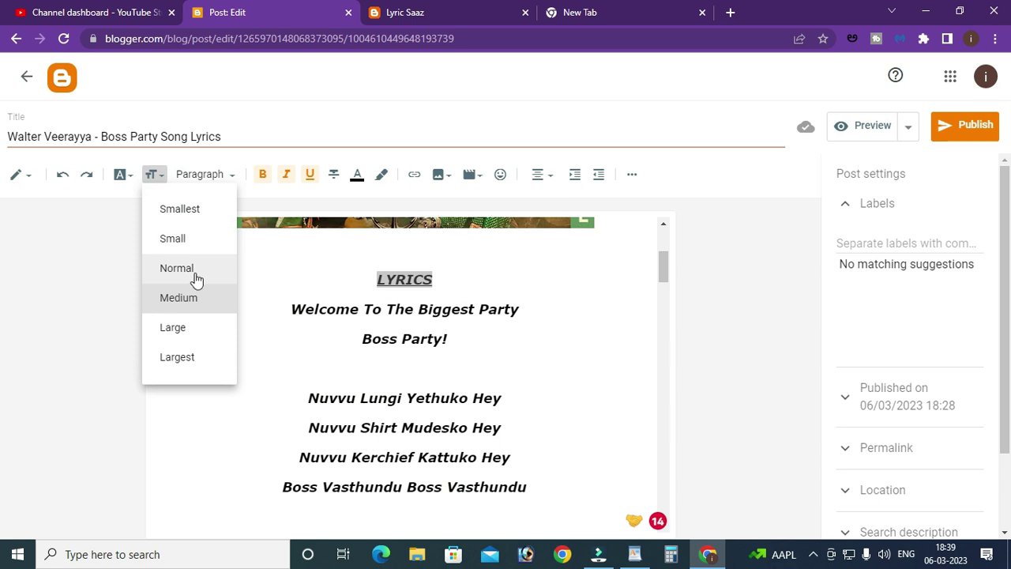
click(184, 342)
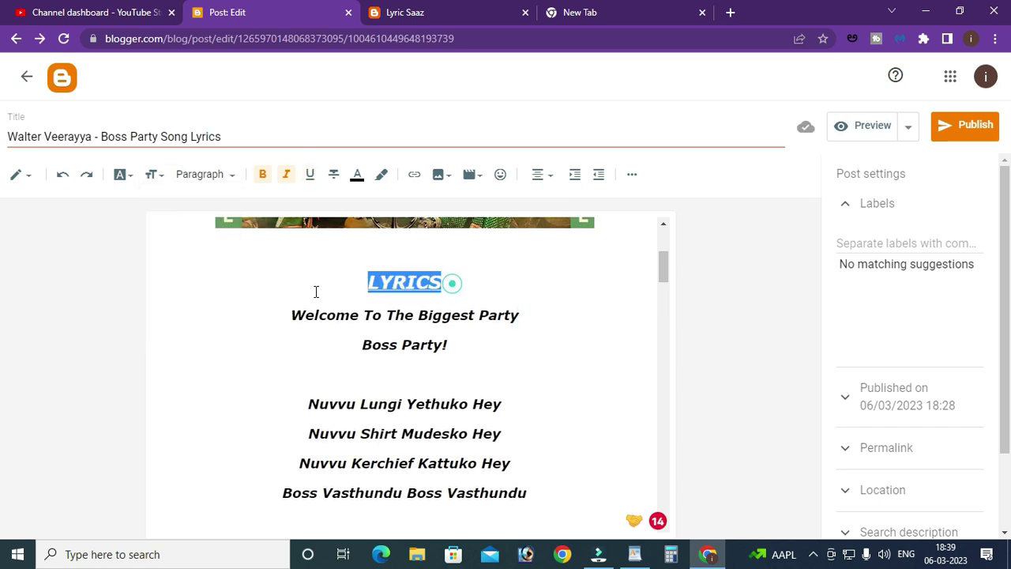
click(357, 173)
click(409, 196)
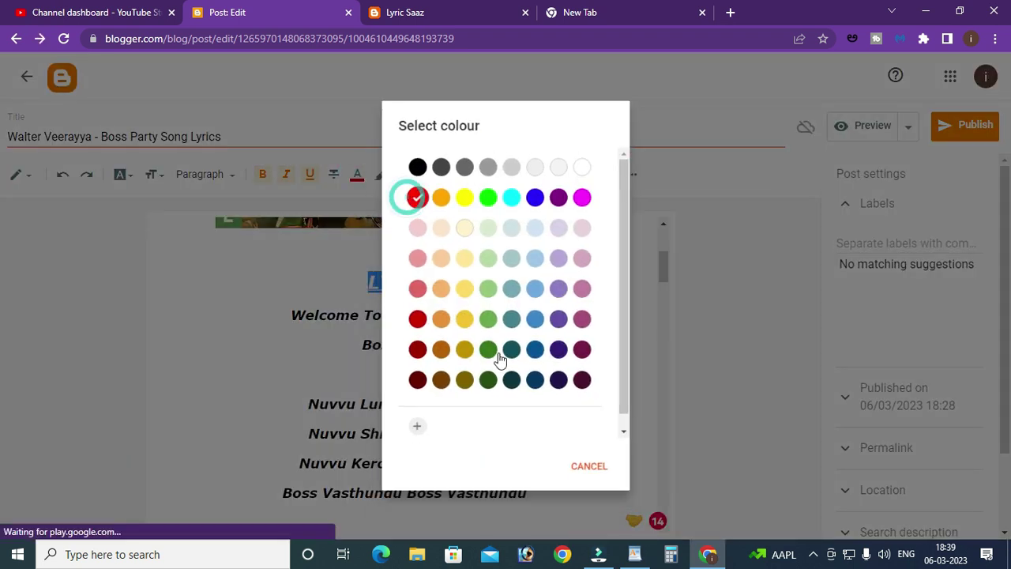